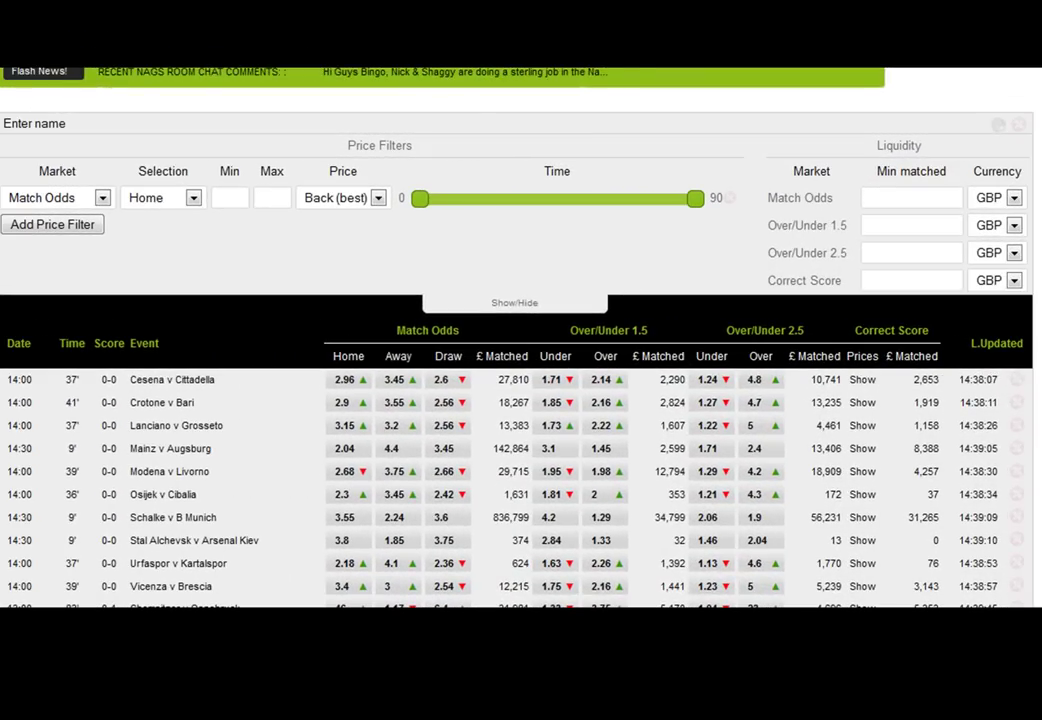
# Look through the full list of in-play matches and the price and liquidity filters above it
pyautogui.scroll(-1, 520, 340)
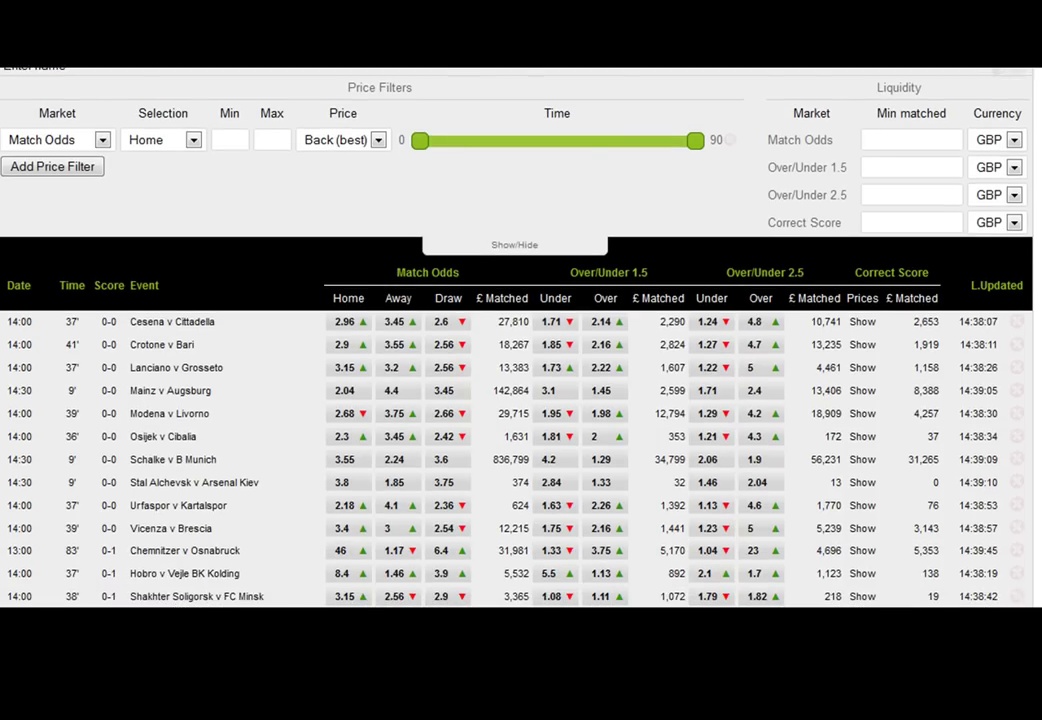
pyautogui.scroll(-15, 520, 340)
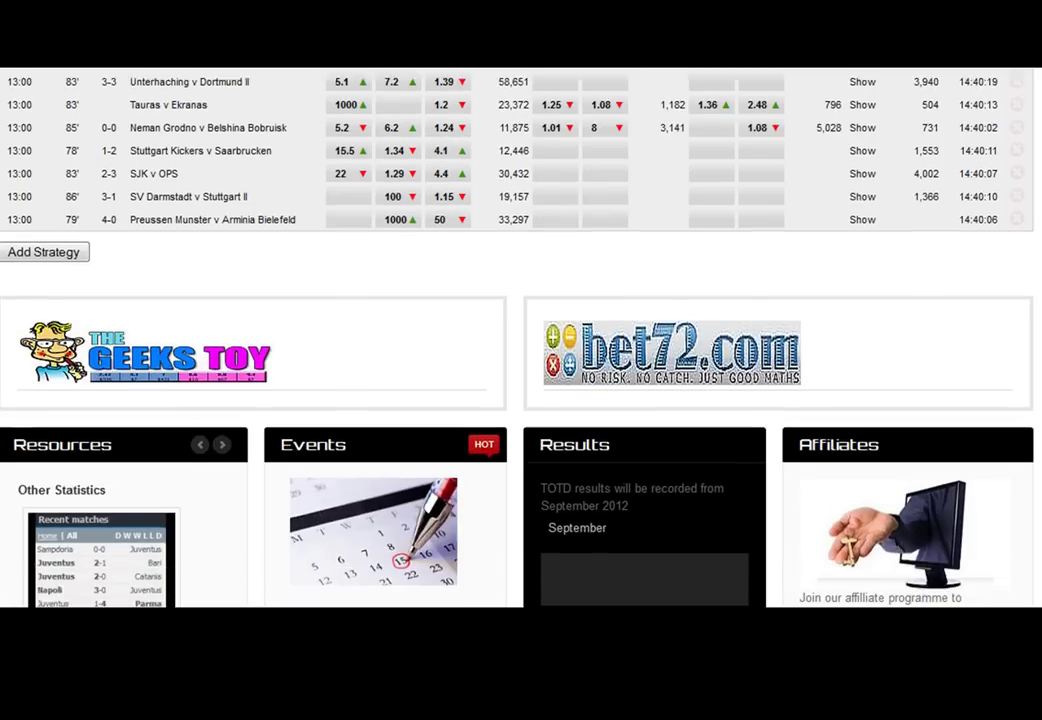
pyautogui.scroll(2, 520, 340)
pyautogui.scroll(10, 520, 340)
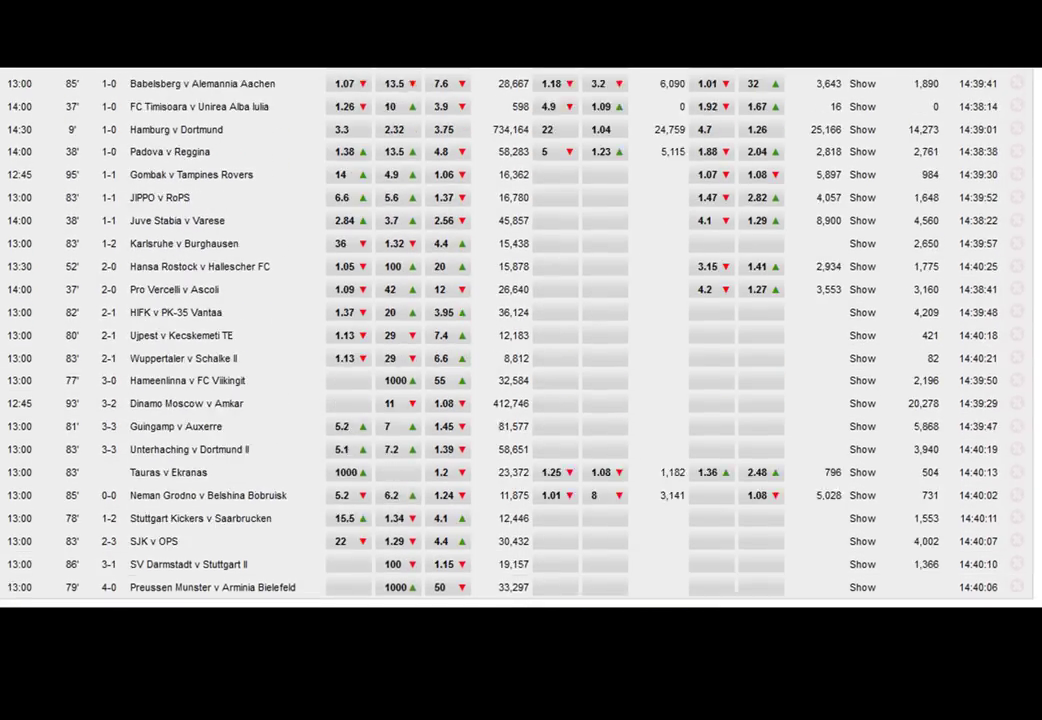
pyautogui.scroll(5, 520, 340)
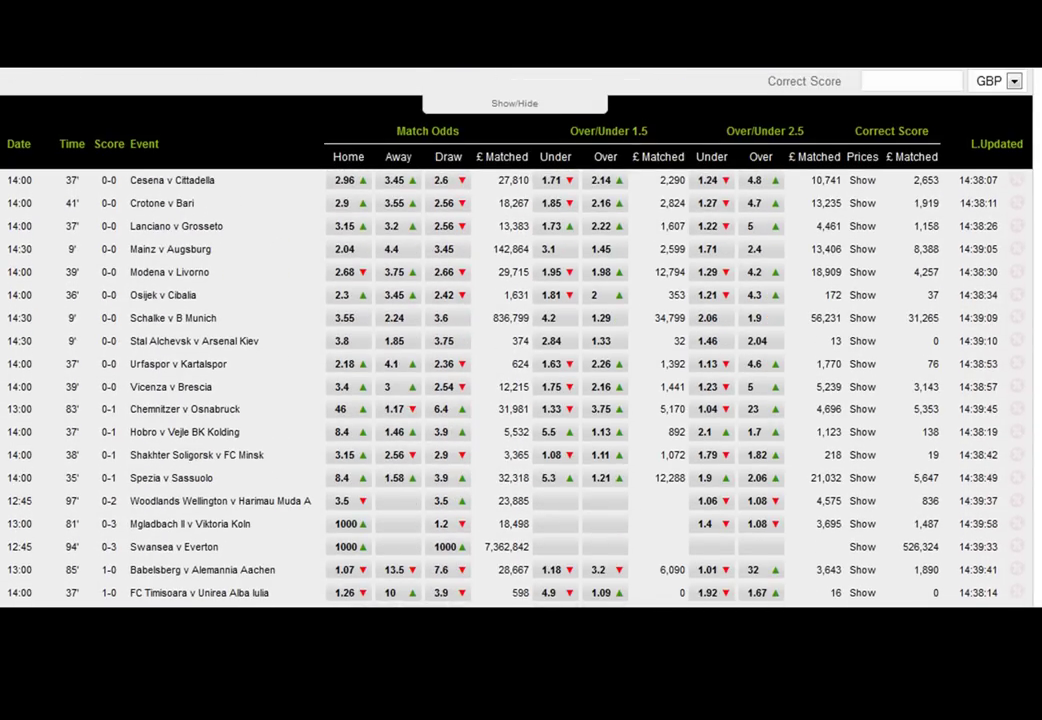
pyautogui.scroll(1, 520, 340)
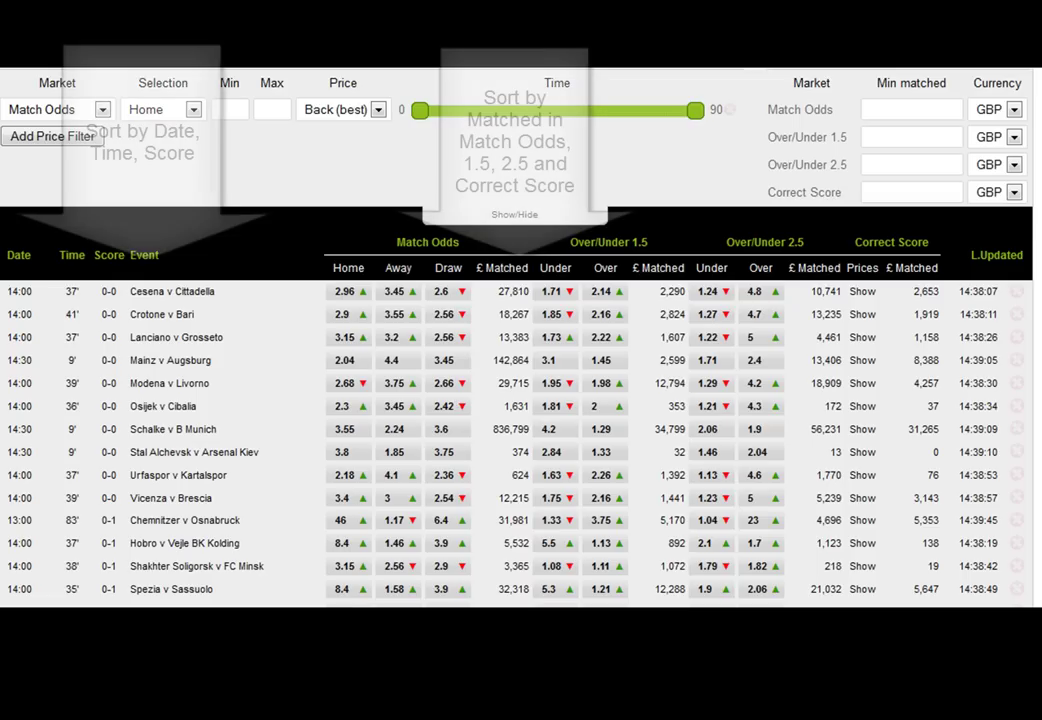
pyautogui.scroll(2, 520, 340)
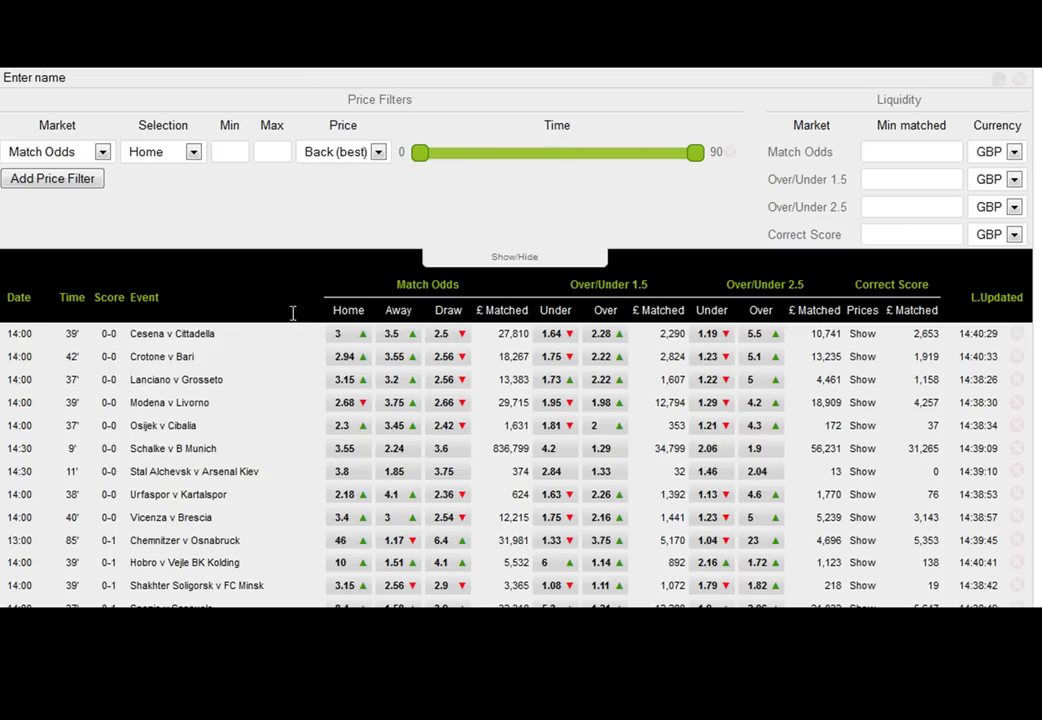
# Examine the price and volume charts of the Cesena v Cittadella odds, and the correct score prices of that match and Modena v Livorno
pyautogui.moveTo(357, 343)
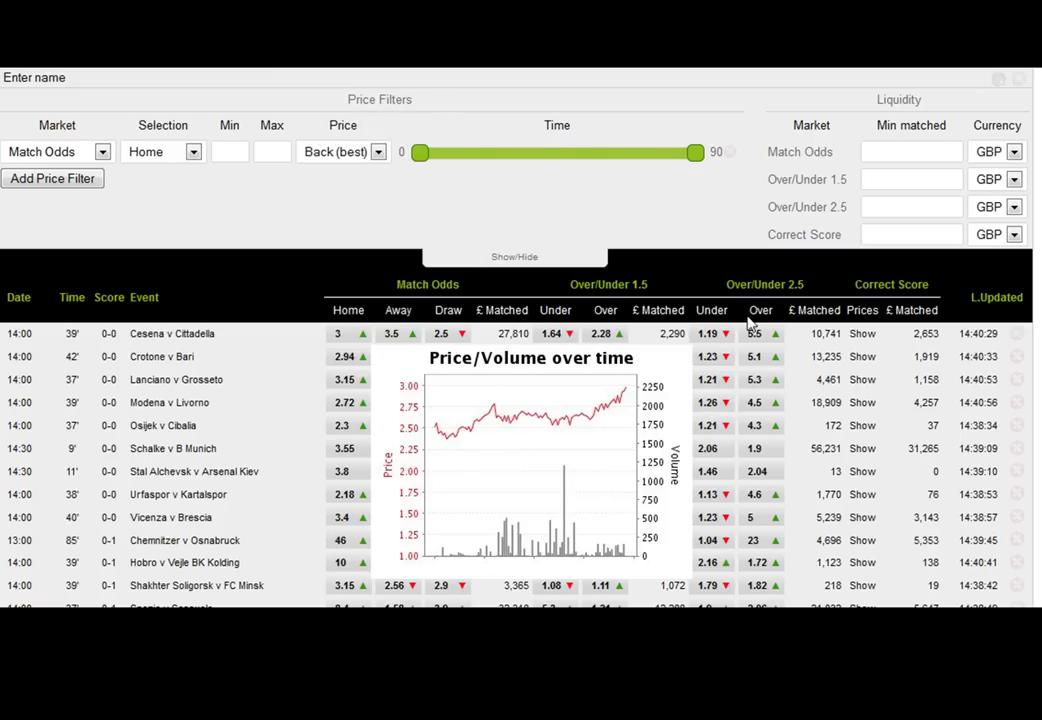
pyautogui.moveTo(718, 338)
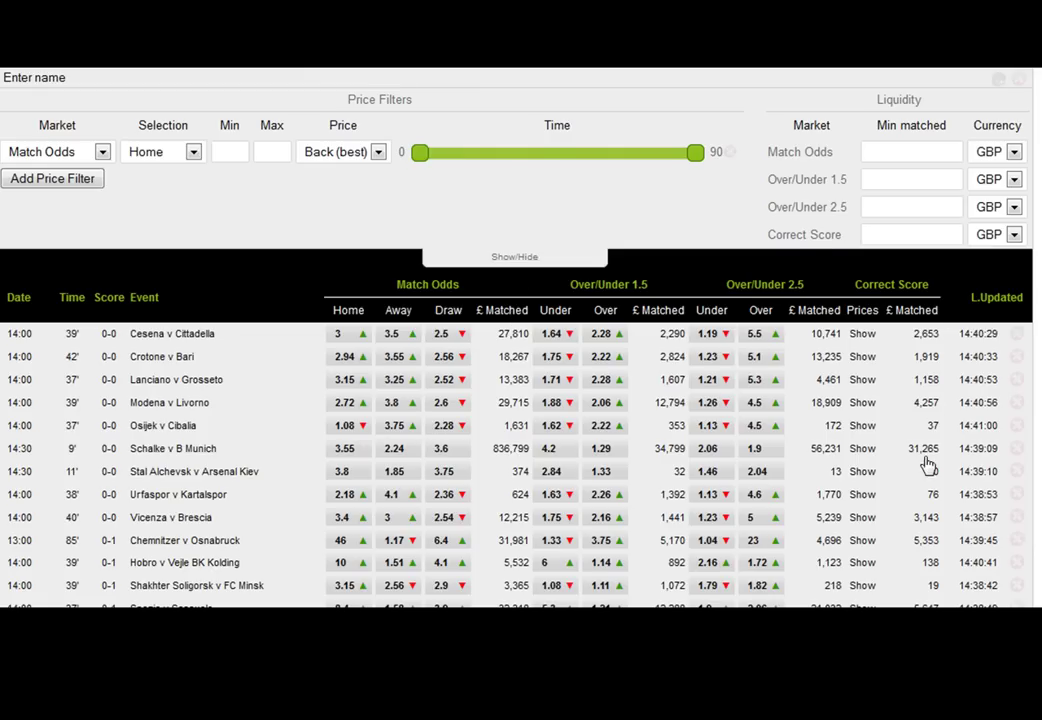
pyautogui.moveTo(869, 343)
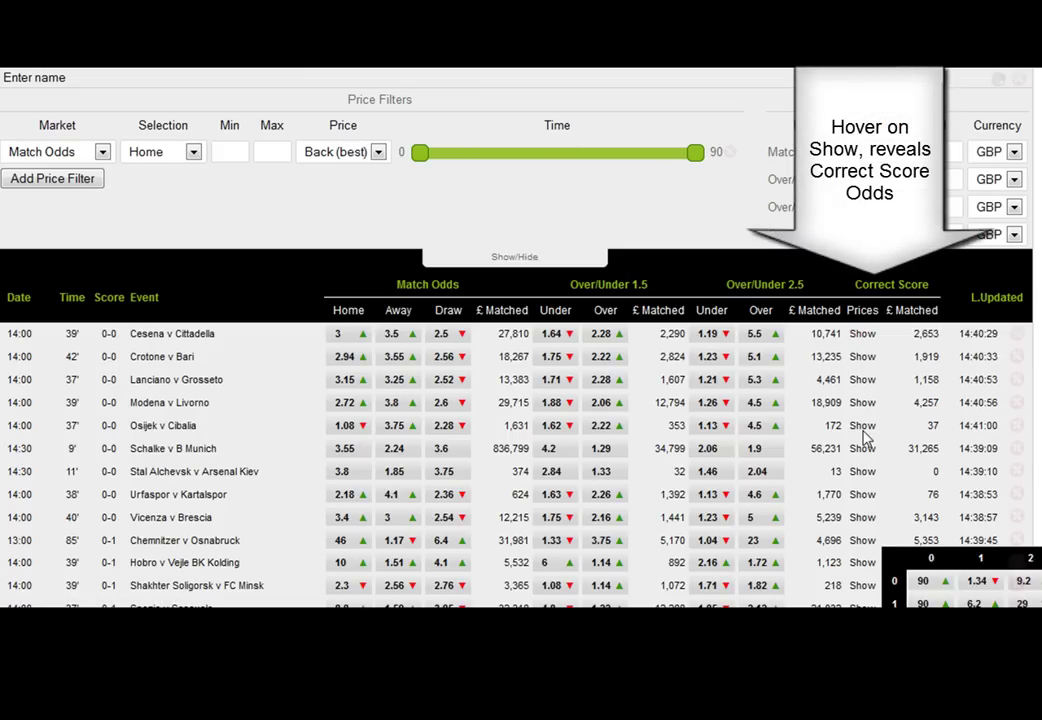
pyautogui.moveTo(858, 400)
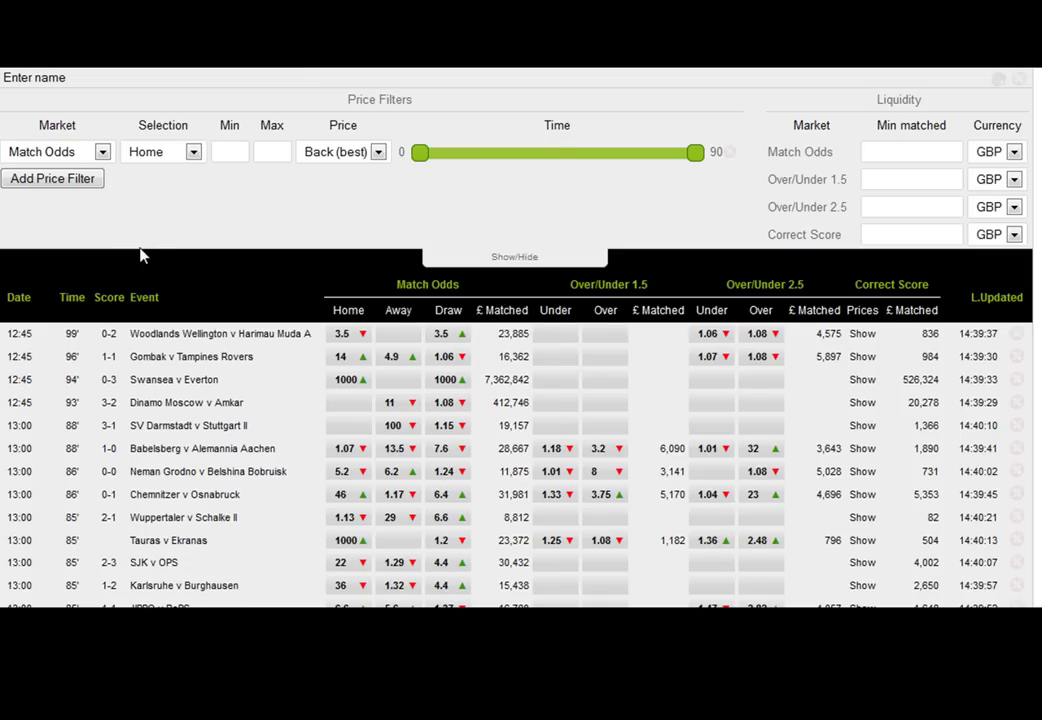
# Sort the matches by score, by the amount matched in Match Odds, and finally by the amount matched in Over/Under 2.5
pyautogui.click(109, 298)
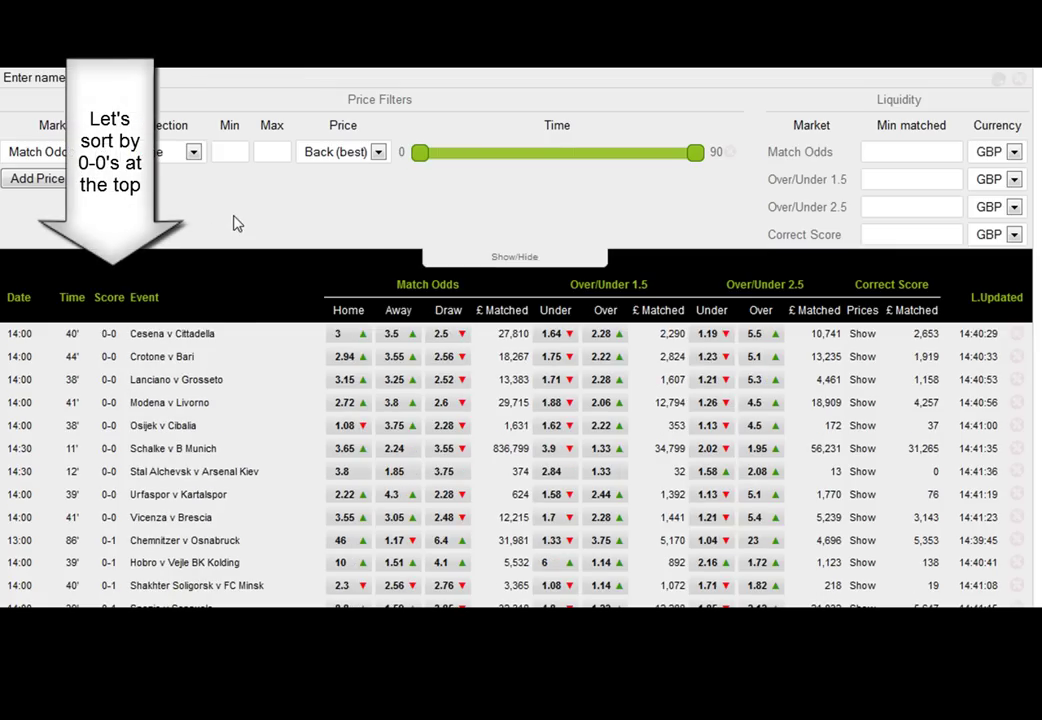
pyautogui.click(510, 312)
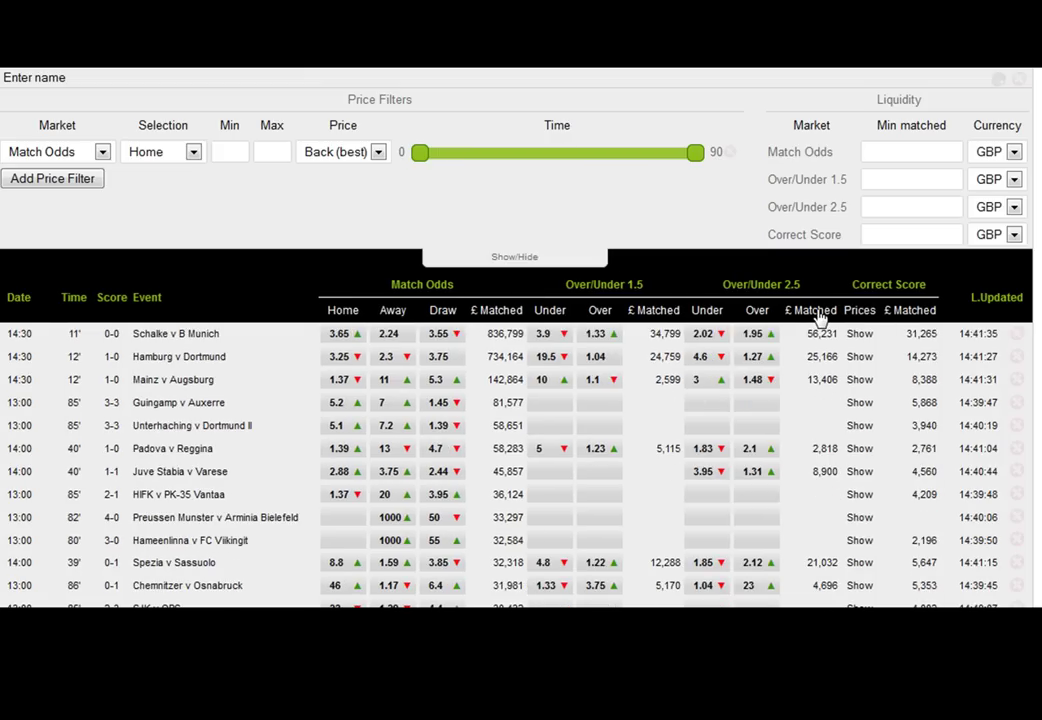
pyautogui.click(818, 312)
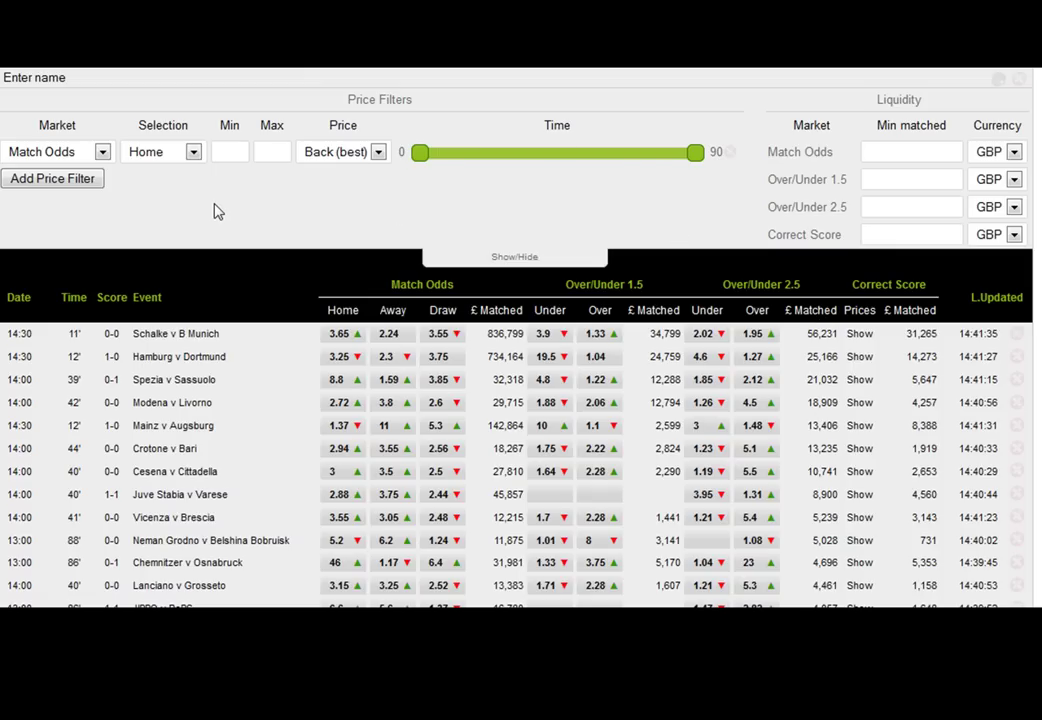
# Delete unwanted games from the list, including Vicenza v Brescia, Mgladbach II v Viktoria Koln and Tauras v Ekranas
pyautogui.scroll(-2, 516, 340)
pyautogui.scroll(-2, 516, 340)
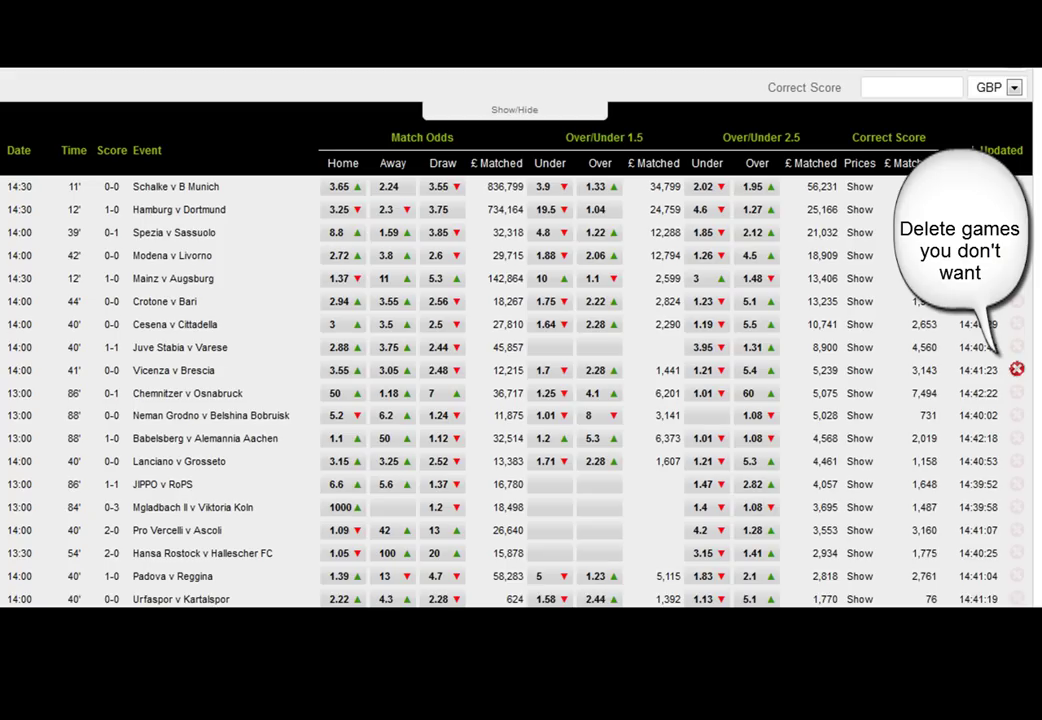
pyautogui.click(1016, 369)
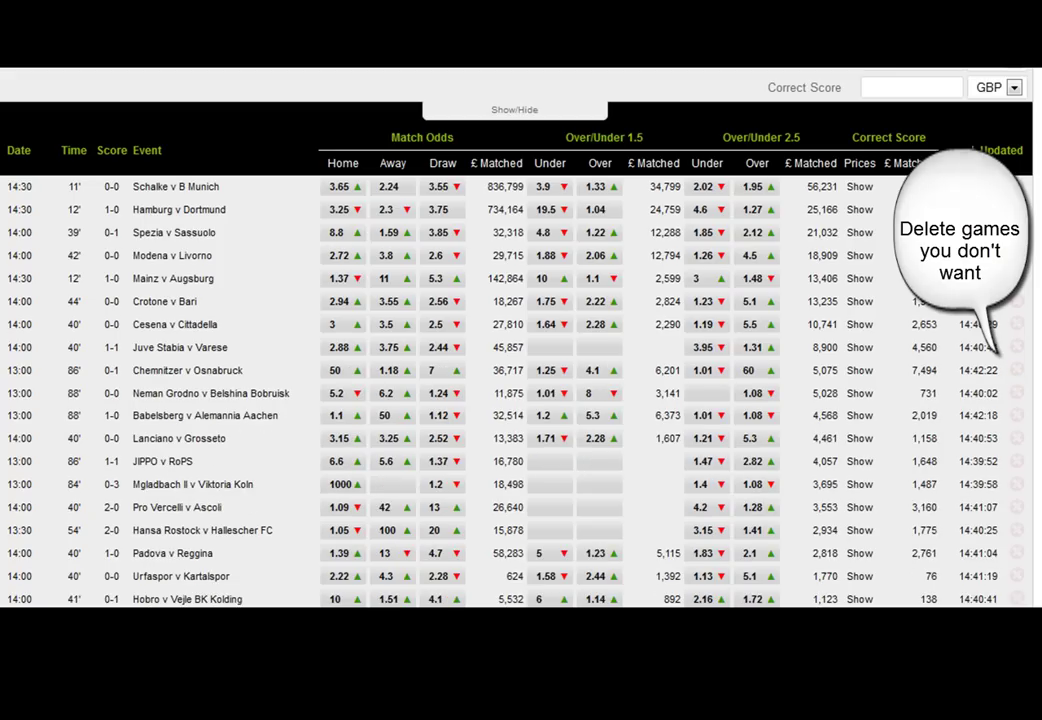
pyautogui.click(1017, 485)
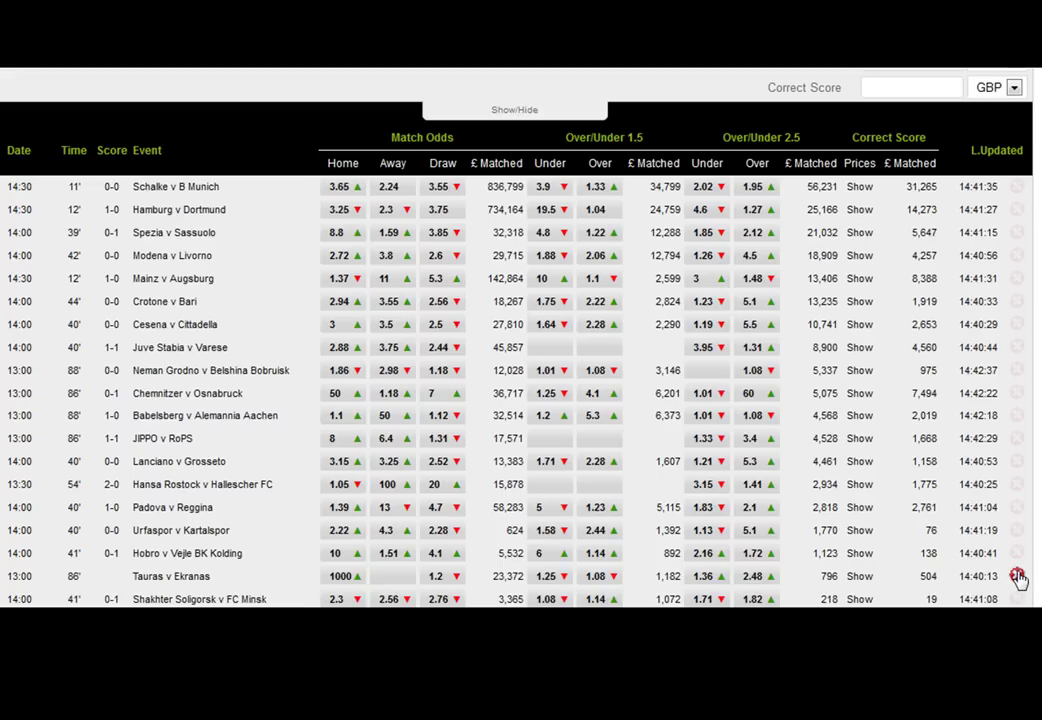
pyautogui.click(1017, 577)
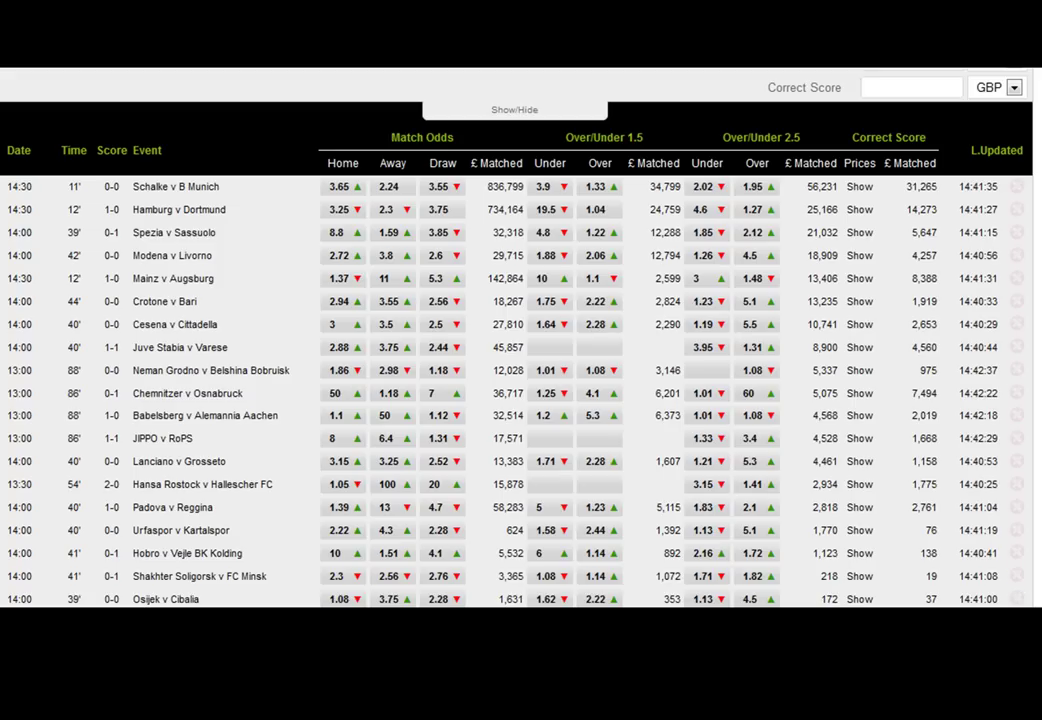
# Filter the matches to home Match Odds between 1.6 and 2.4 at the best back price, then remove that filter
pyautogui.scroll(3, 520, 380)
pyautogui.scroll(-2, 520, 380)
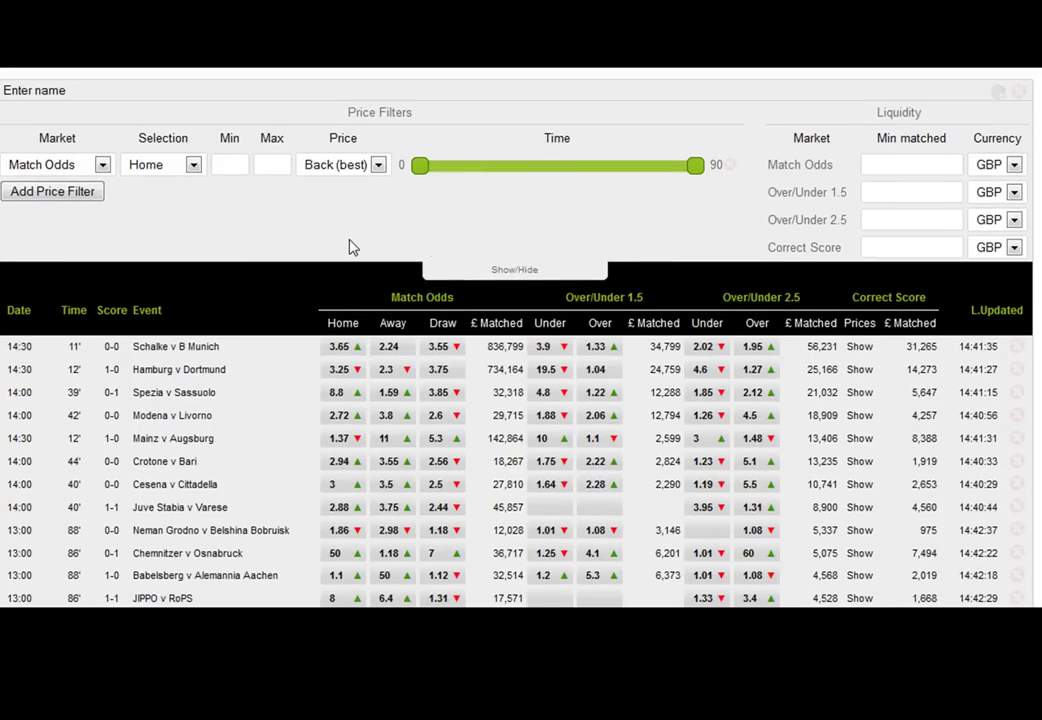
pyautogui.click(237, 165)
pyautogui.write('1.6')
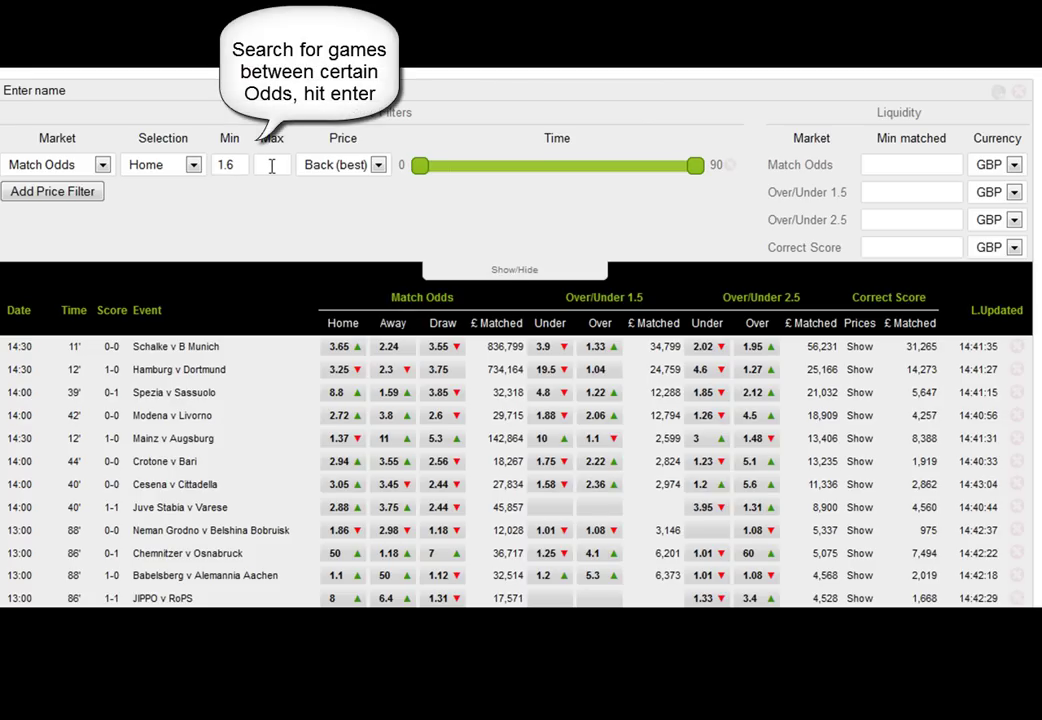
pyautogui.click(271, 167)
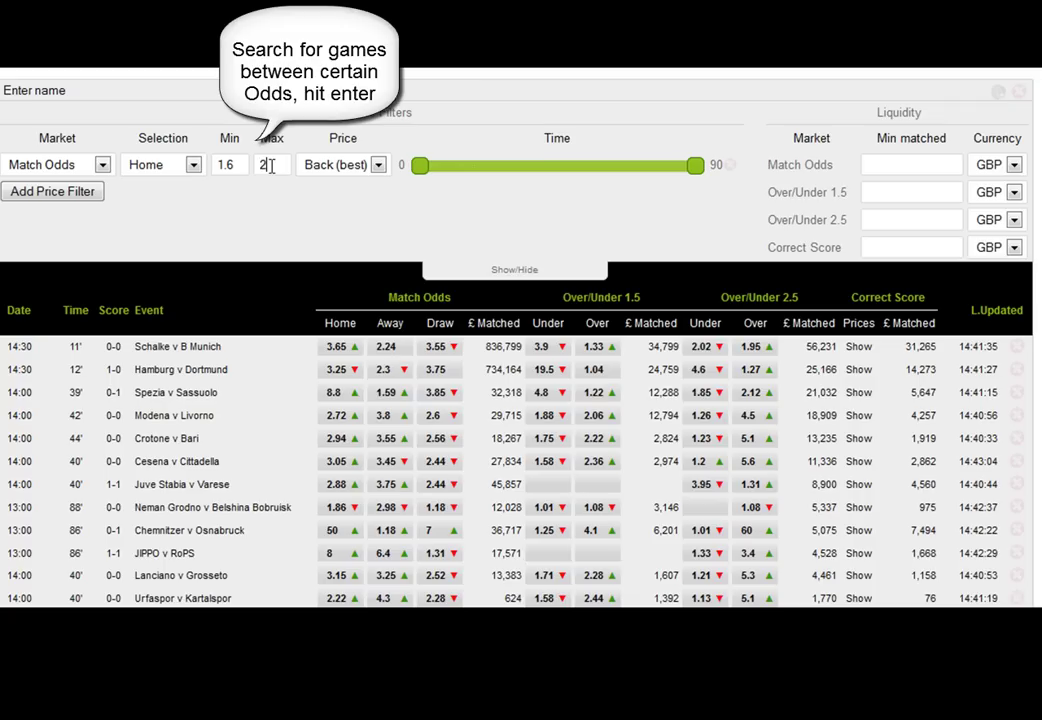
pyautogui.write('2.7')
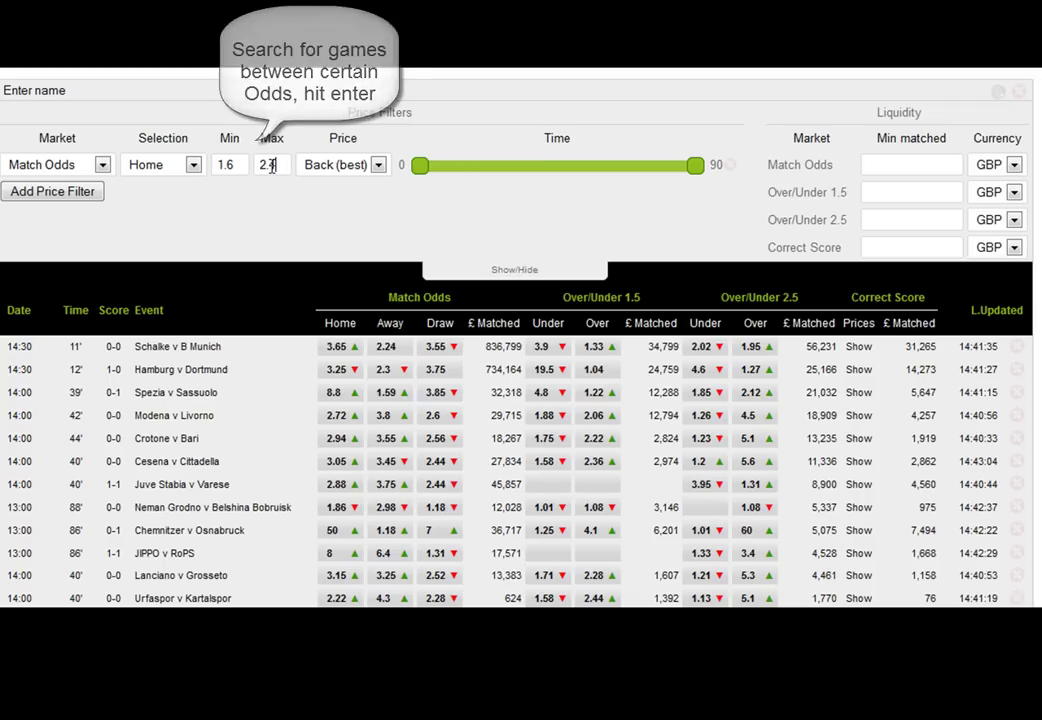
pyautogui.write('4')
pyautogui.press('Return')
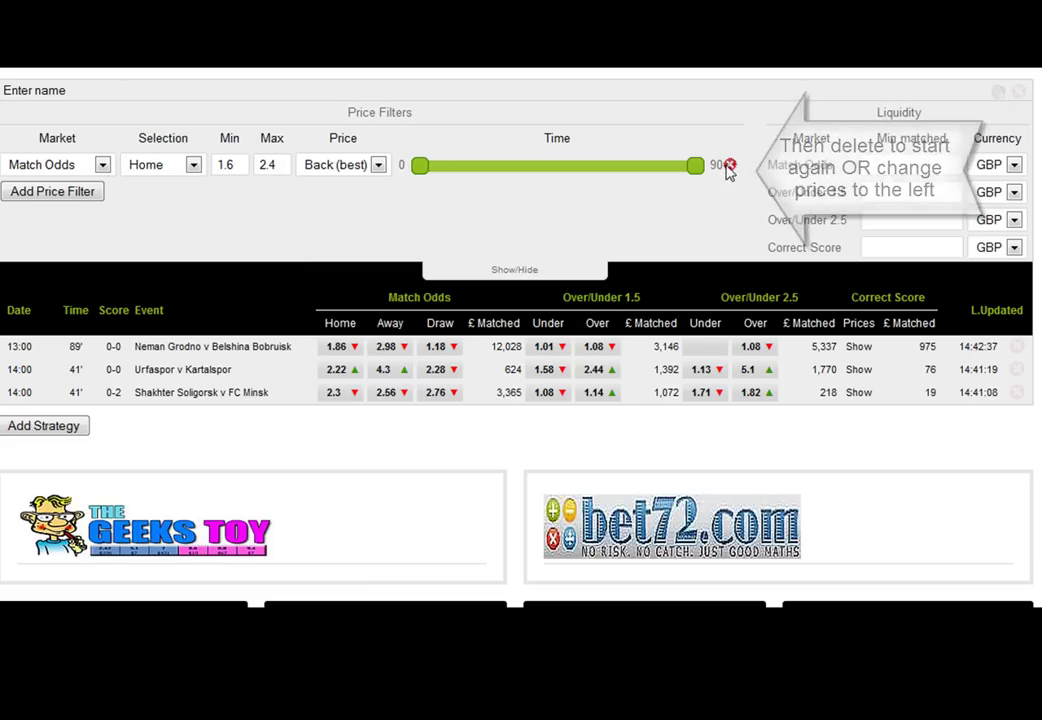
pyautogui.click(729, 166)
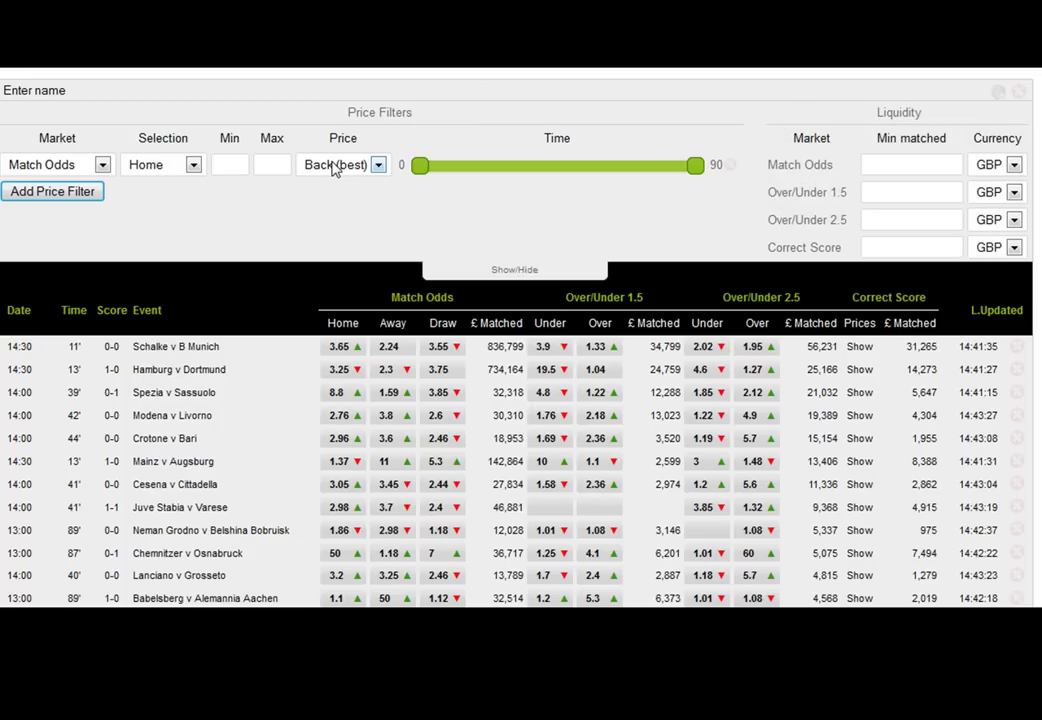
# Set the price filter to the Over 2.5 selection of the Over/Under 2.5 market, with a minimum of 1 and maximum of 1.3
pyautogui.click(102, 165)
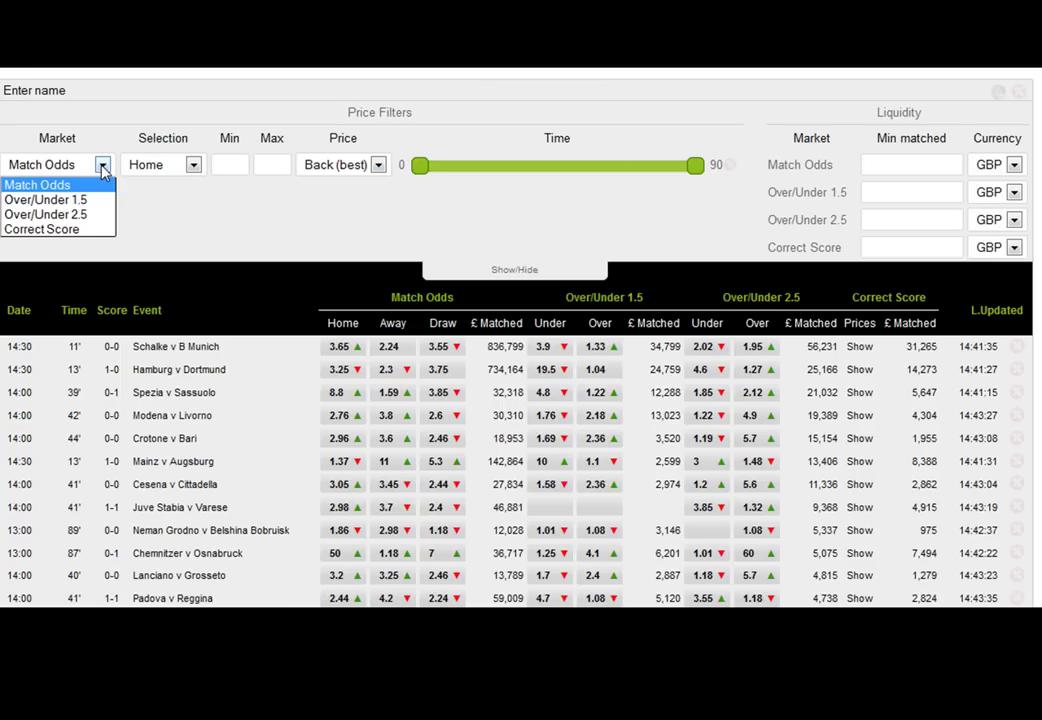
pyautogui.click(97, 222)
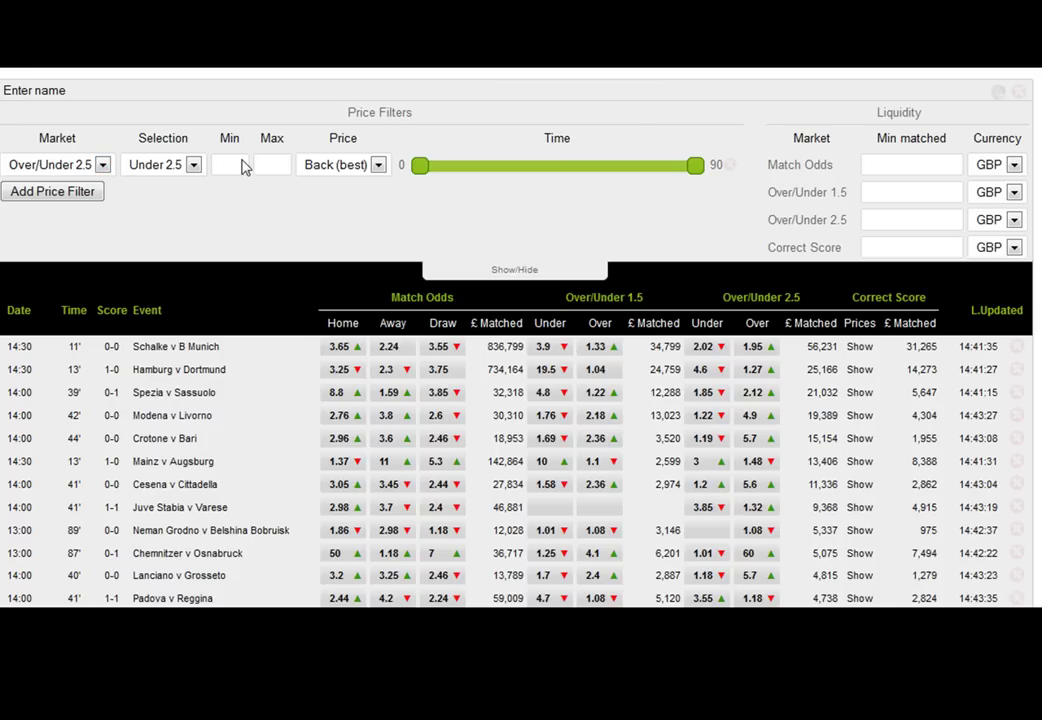
pyautogui.click(195, 166)
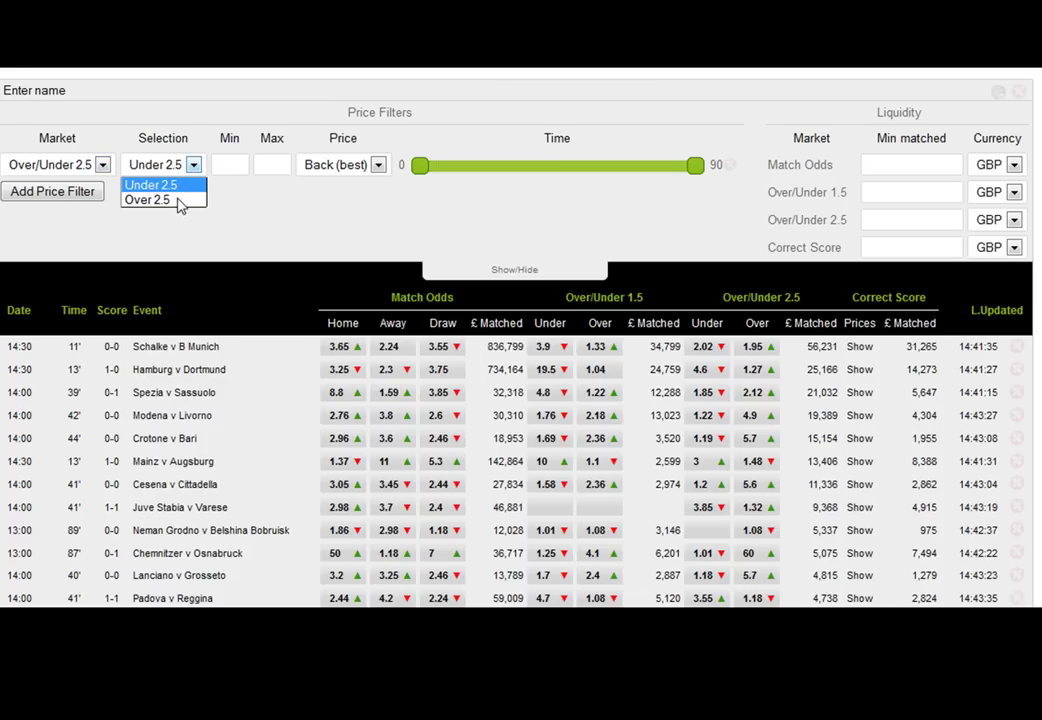
pyautogui.click(185, 200)
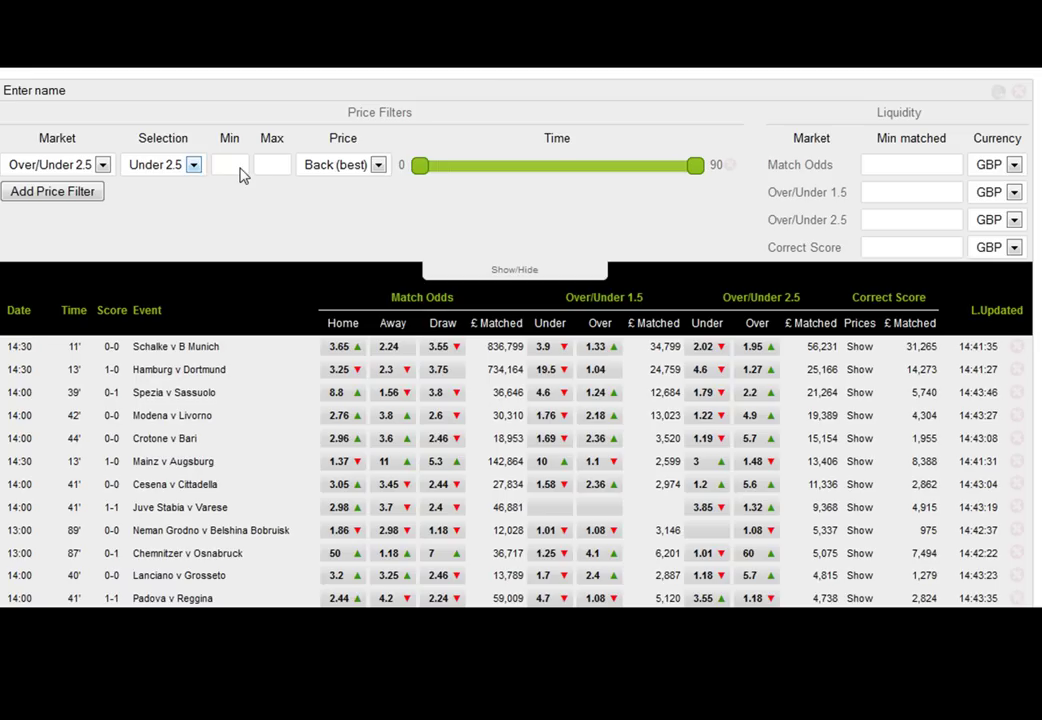
pyautogui.click(235, 167)
pyautogui.write('1')
pyautogui.click(272, 168)
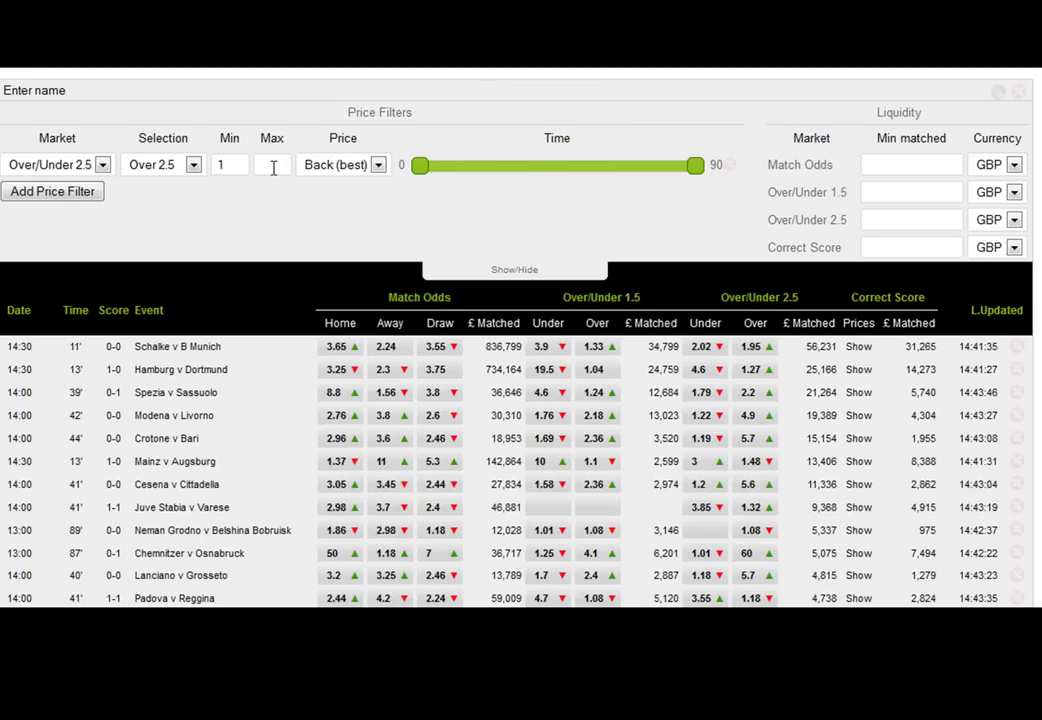
pyautogui.write('1.3')
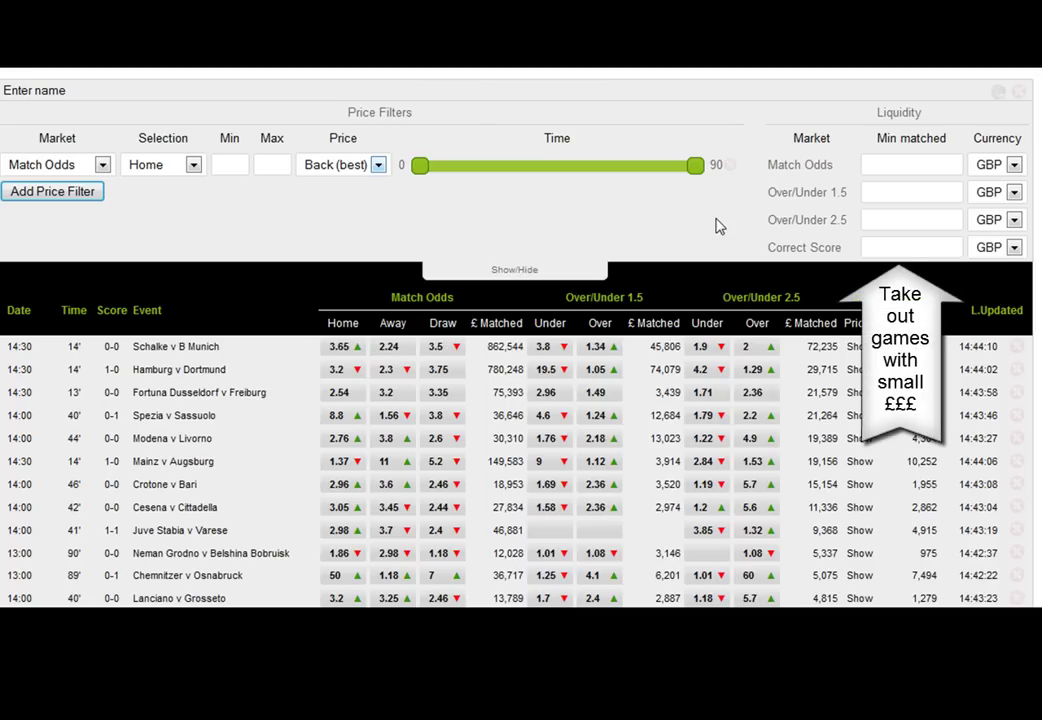
# Set the minimum matched amount for Match Odds to 25000 GBP and review the matches in the filtered list
pyautogui.click(899, 167)
pyautogui.write('25000')
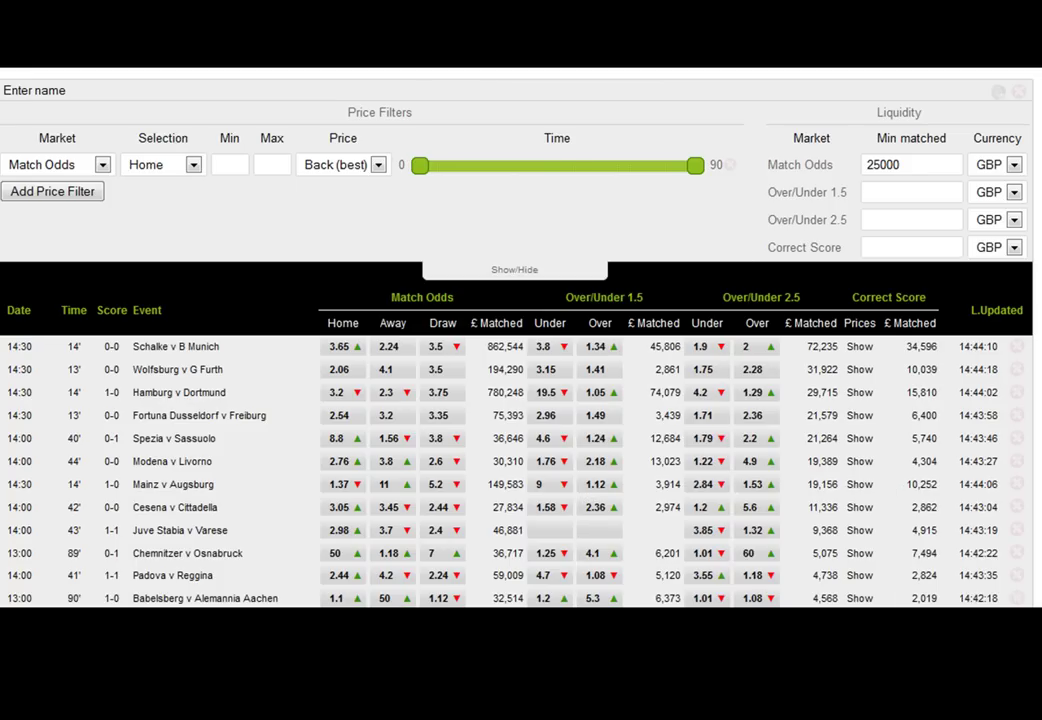
pyautogui.scroll(-3, 516, 340)
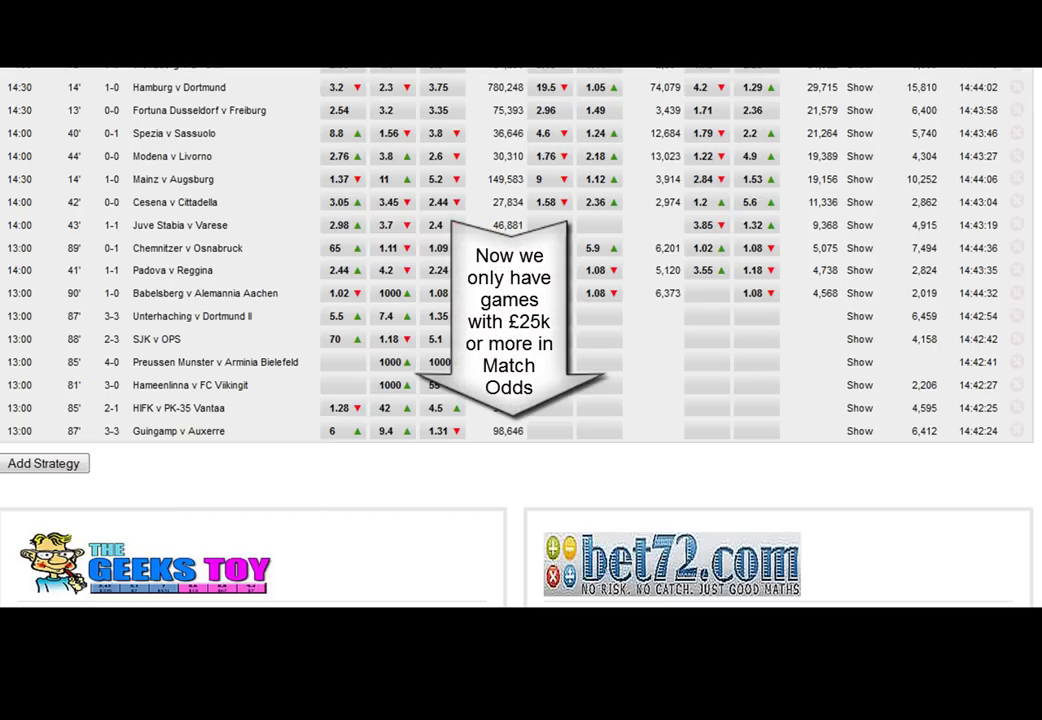
pyautogui.scroll(4, 959, 285)
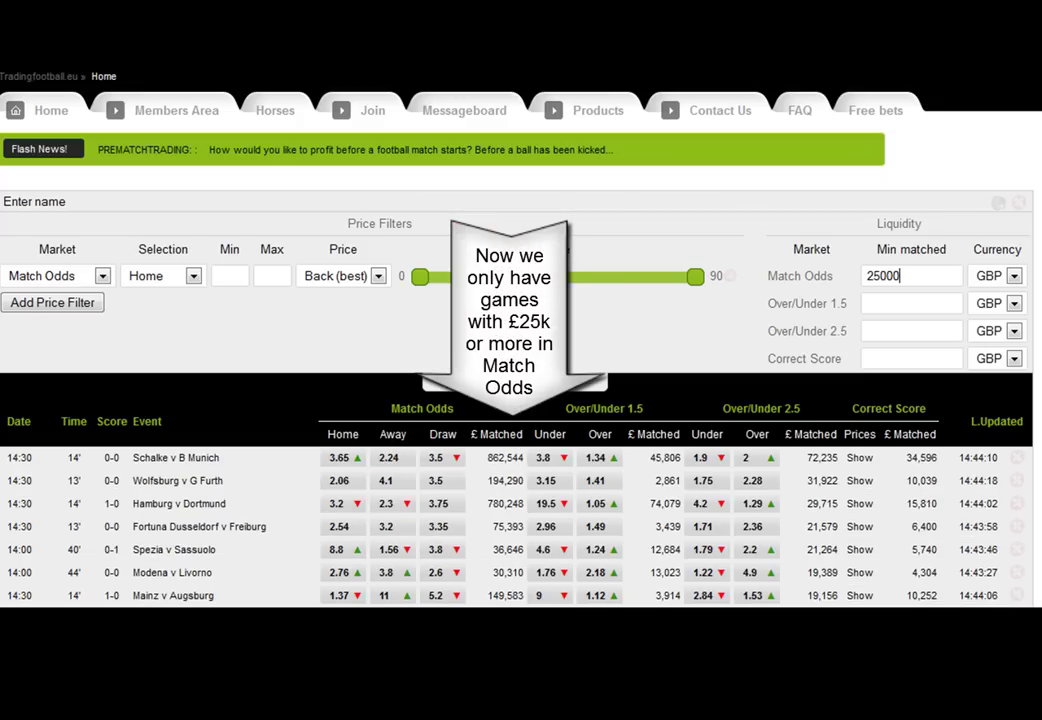
# Clear the minimum matched amount for Match Odds
pyautogui.press('BackSpace')
pyautogui.press('BackSpace')
pyautogui.press('BackSpace')
pyautogui.press('BackSpace')
pyautogui.press('BackSpace')
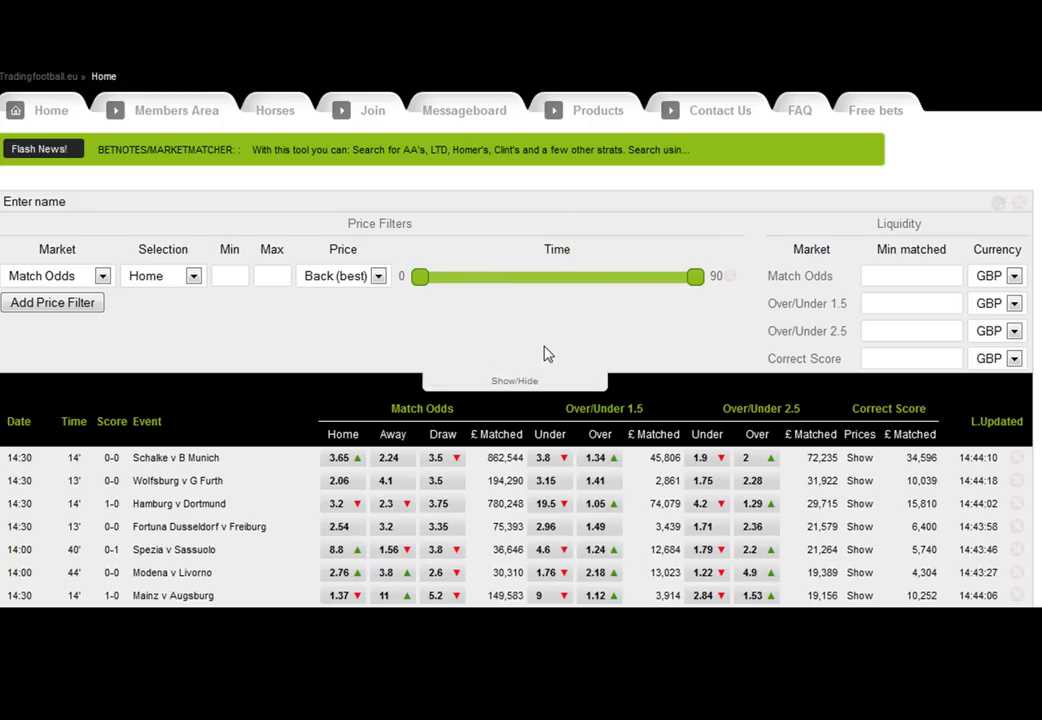
pyautogui.click(103, 277)
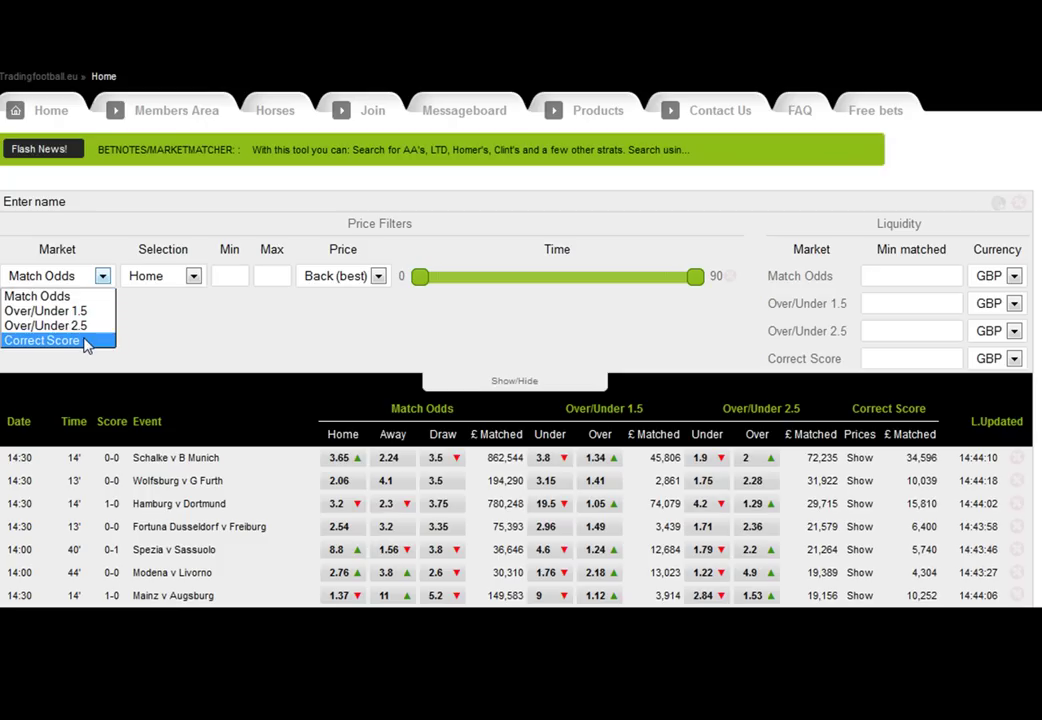
pyautogui.click(128, 319)
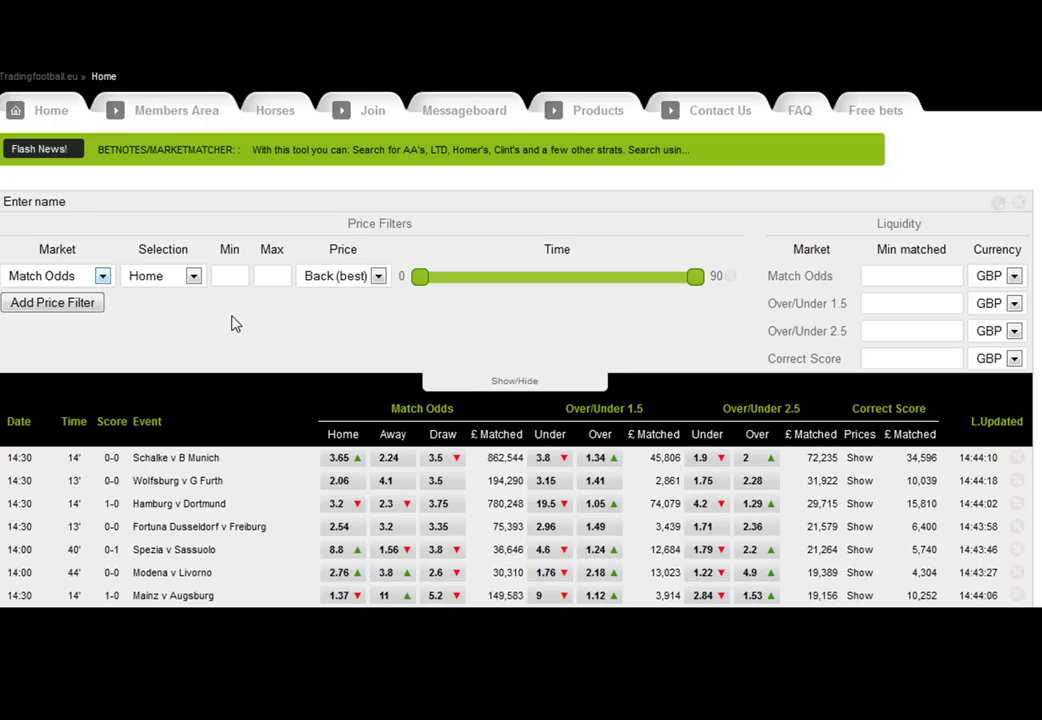
# Set the price filter to the 2-1 selection of the Correct Score market, with a minimum of 10 and maximum of 14
pyautogui.click(194, 279)
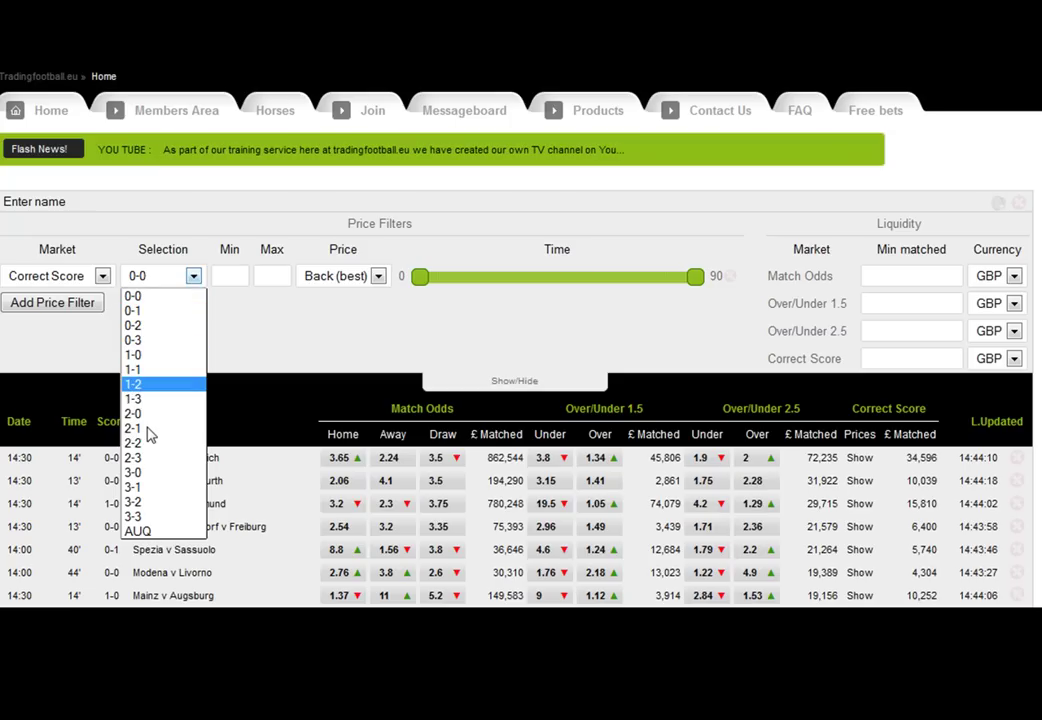
pyautogui.click(119, 341)
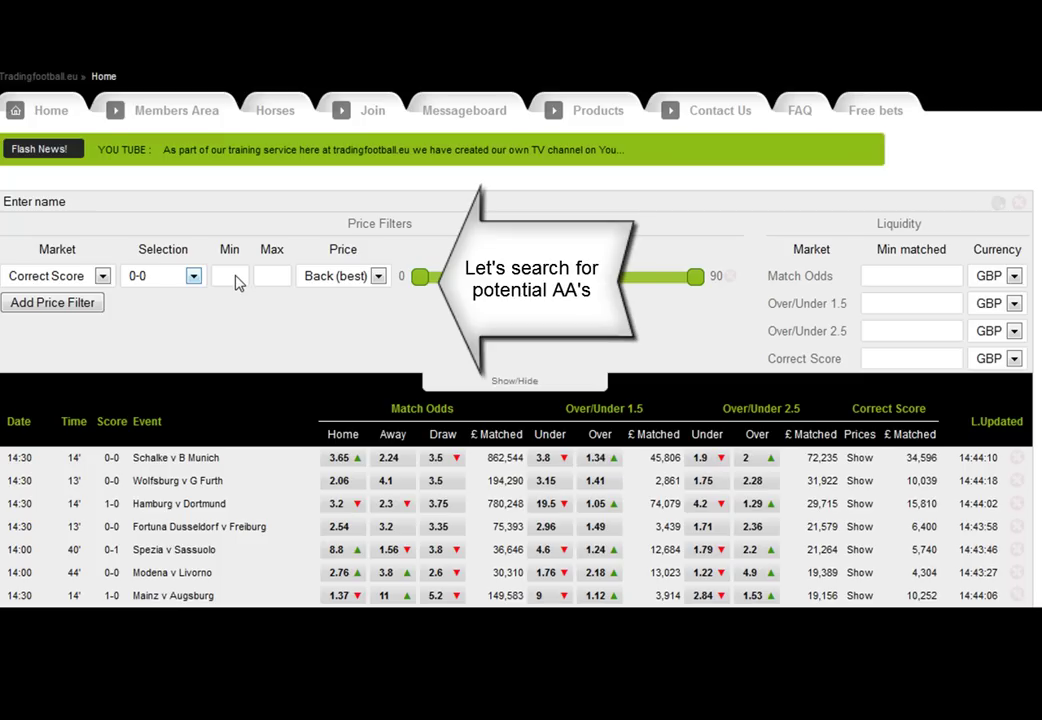
pyautogui.scroll(-5, 236, 280)
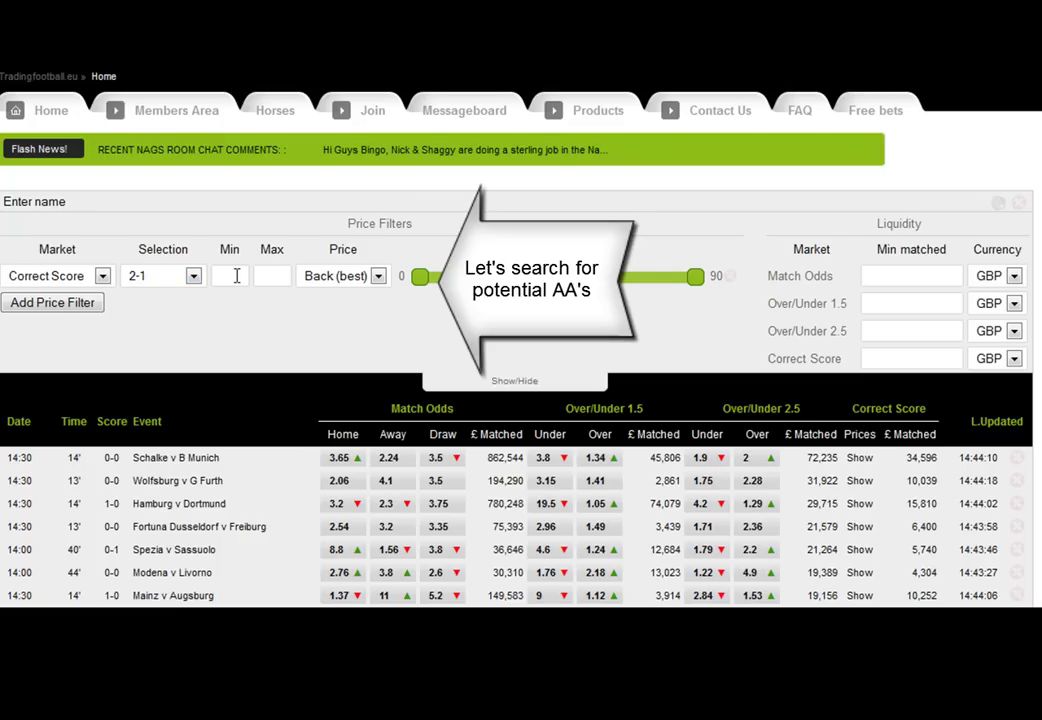
pyautogui.click(236, 277)
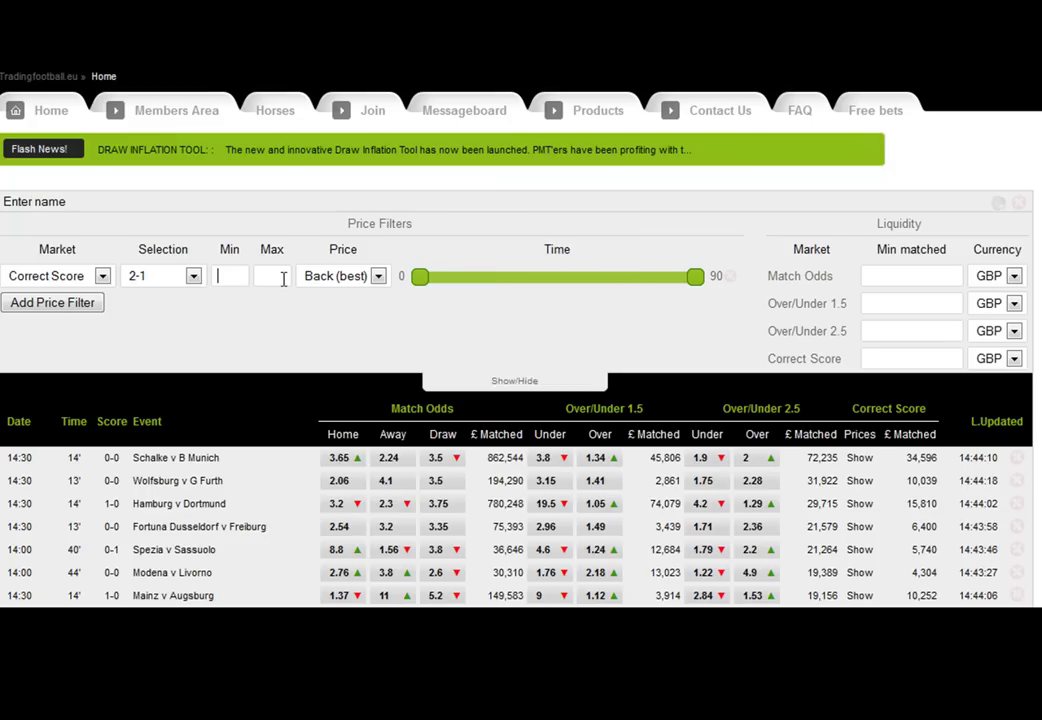
pyautogui.write('10')
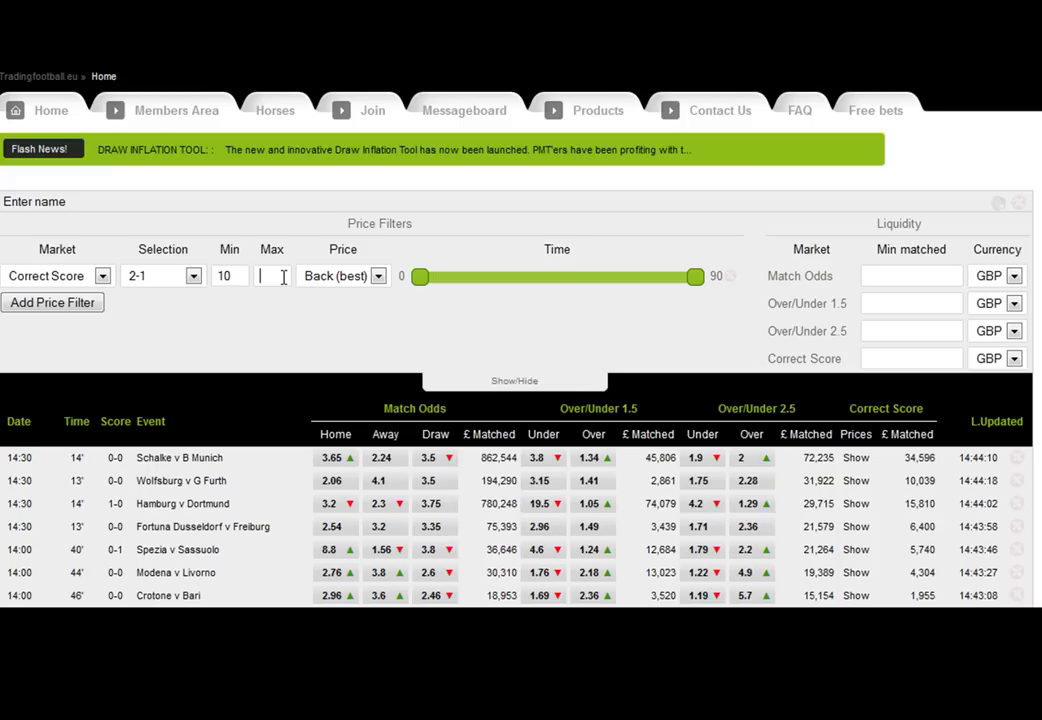
pyautogui.click(283, 278)
pyautogui.write('14')
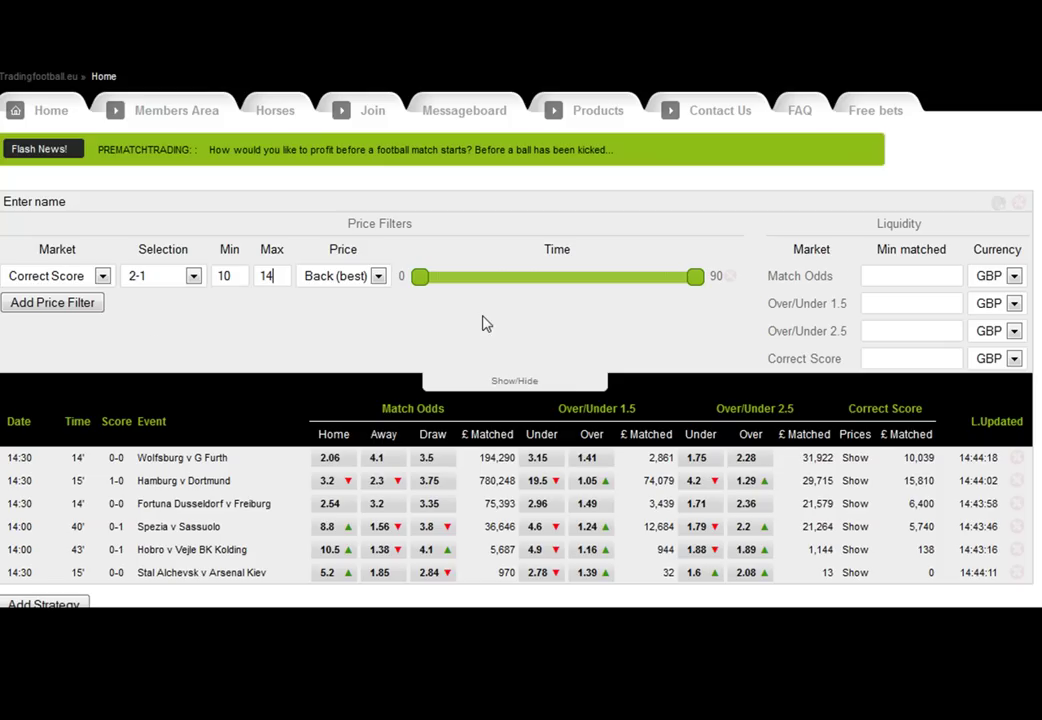
# Examine the correct score prices of several filtered matches, starting with Wolfsburg v G Furth
pyautogui.scroll(-2, 864, 310)
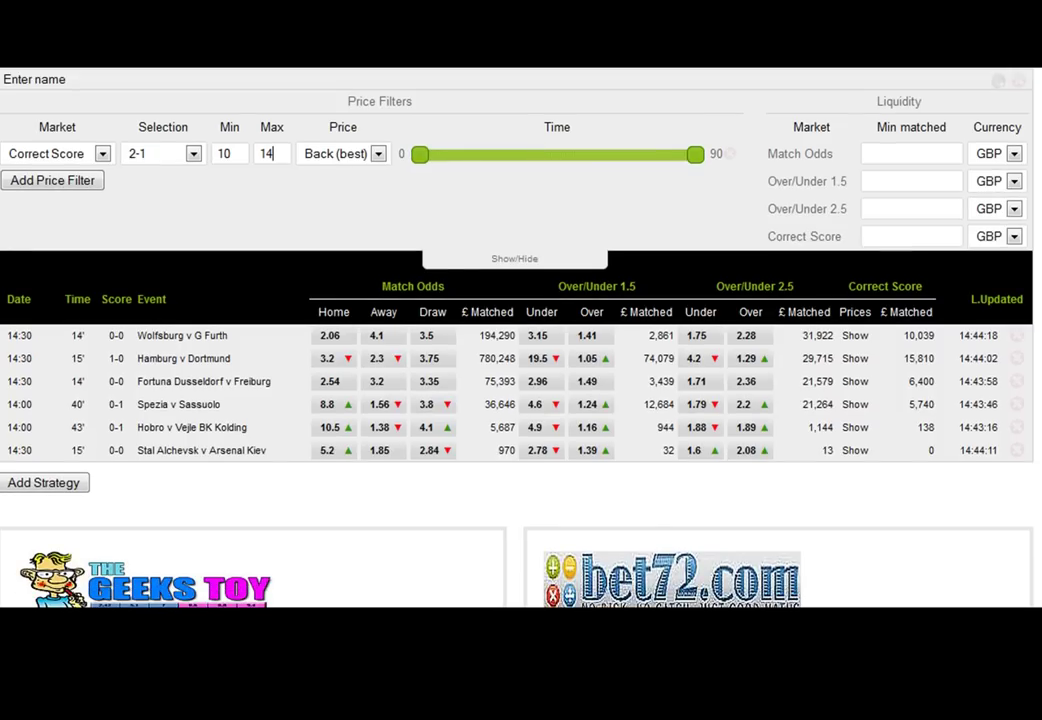
pyautogui.moveTo(858, 338)
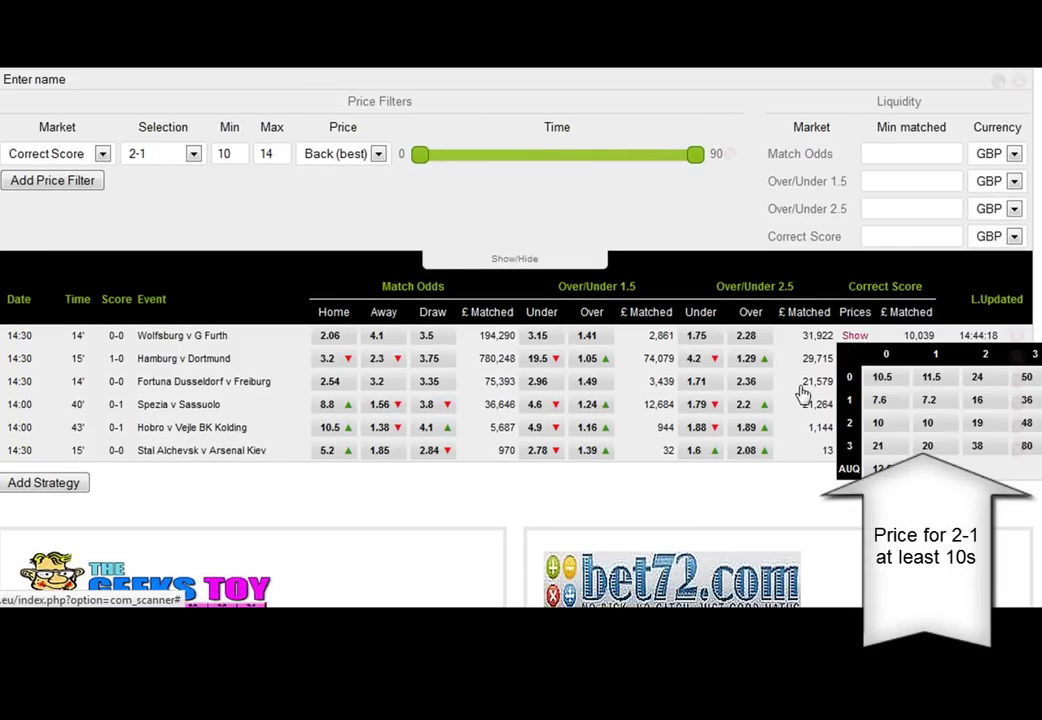
pyautogui.moveTo(857, 362)
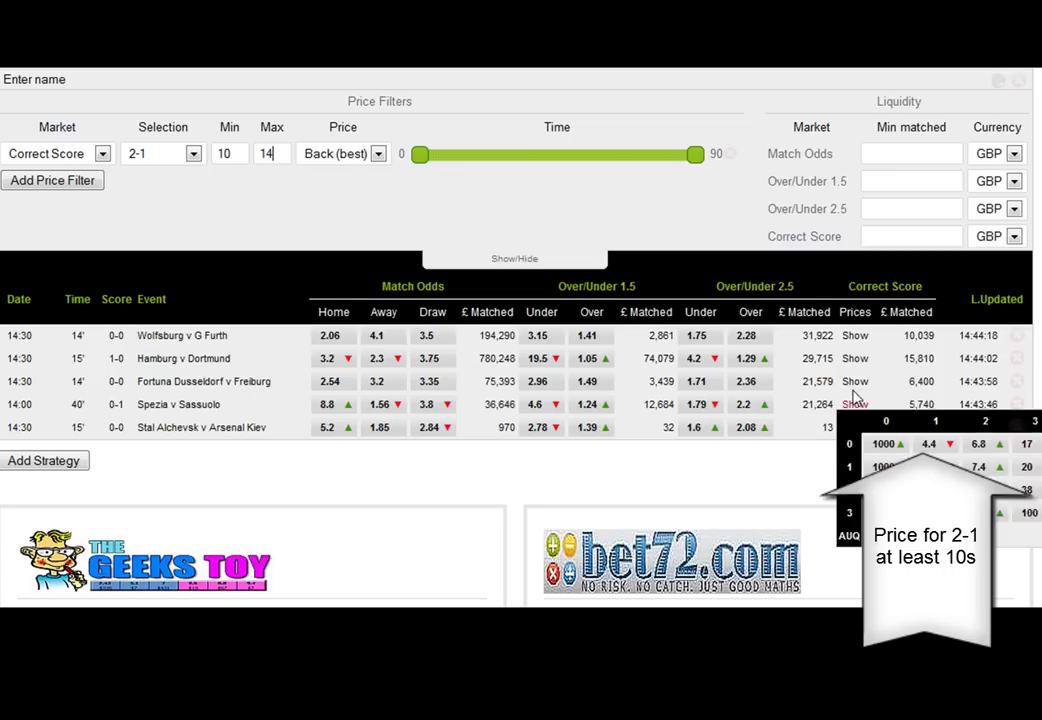
pyautogui.moveTo(856, 384)
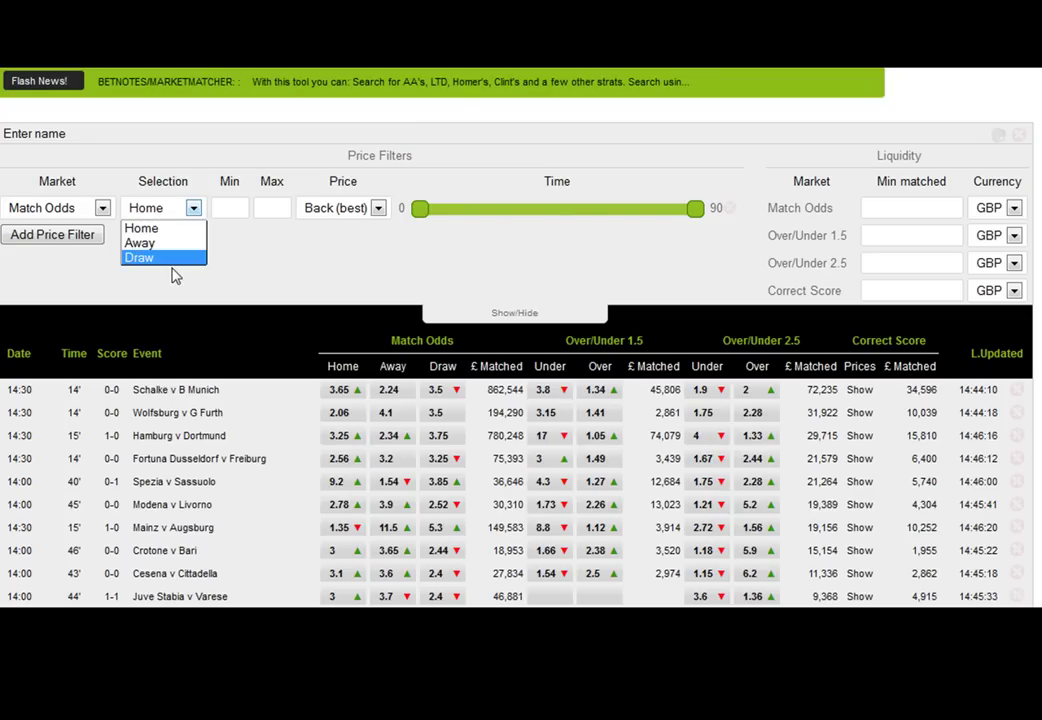
# Filter the matches to Match Odds draw prices between 3 and 3.5 and view the draw price chart for Schalke v B Munich
pyautogui.click(214, 236)
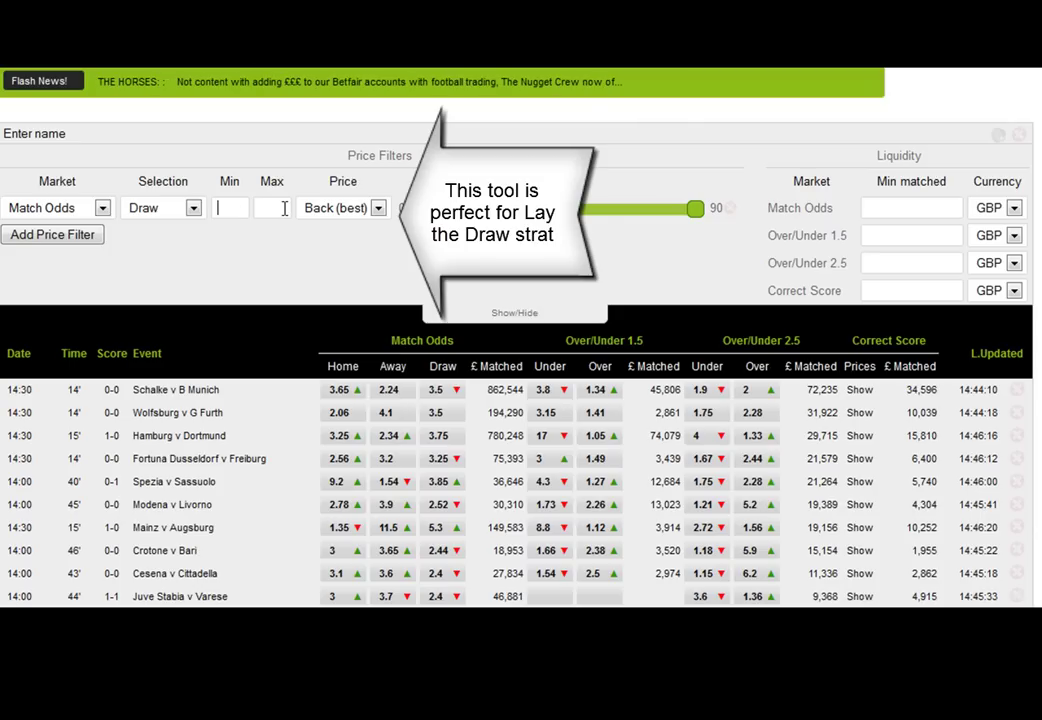
pyautogui.write('3')
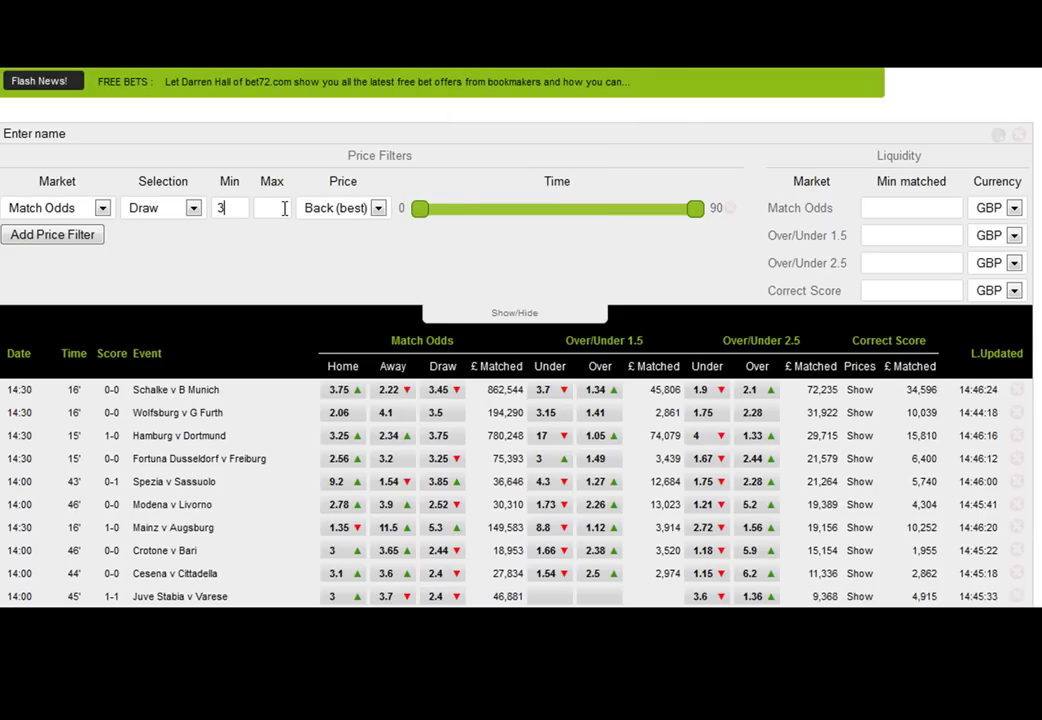
pyautogui.write('3.3')
pyautogui.press('BackSpace')
pyautogui.write('5')
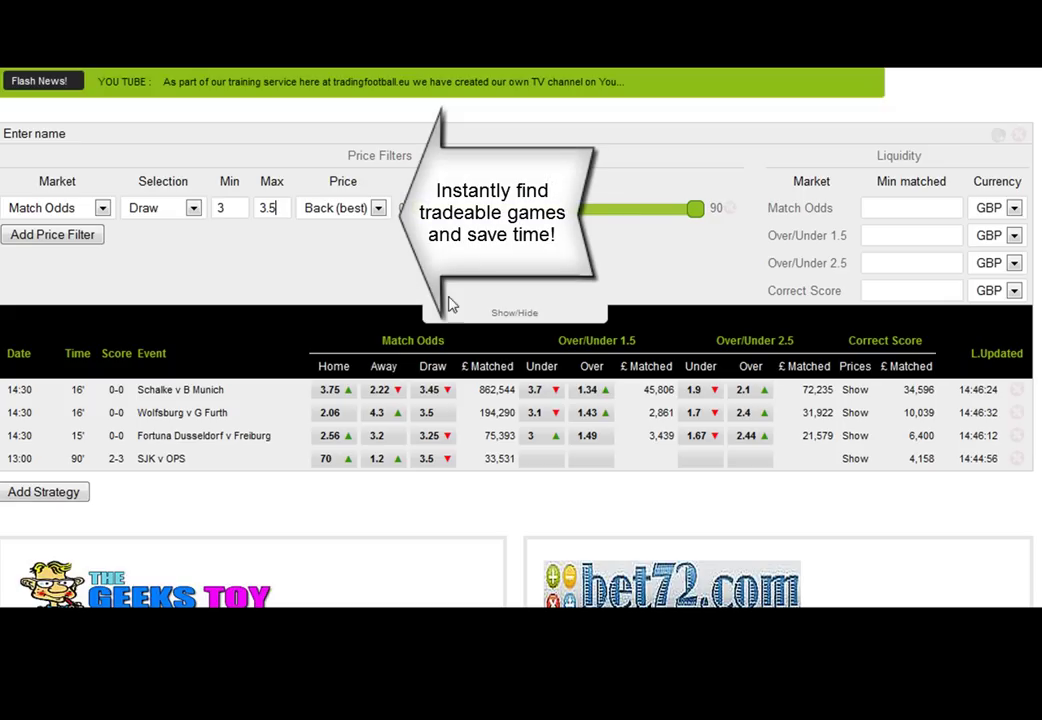
pyautogui.moveTo(443, 392)
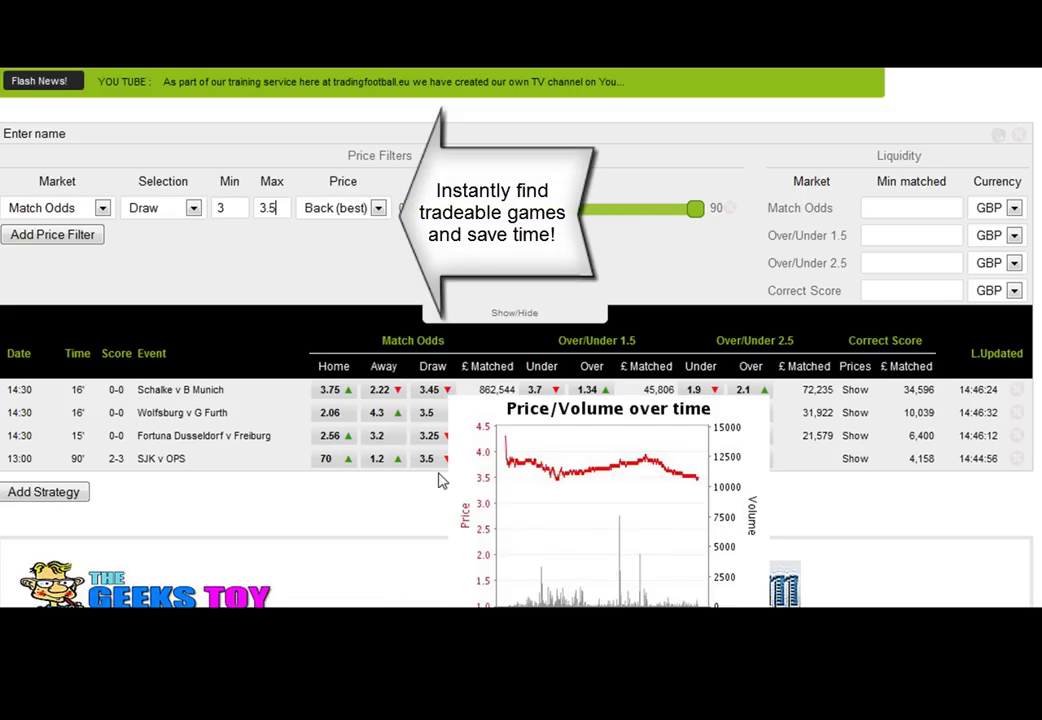
# Widen the draw price filter to a minimum of 2 and maximum of 5 and review the resulting matches
pyautogui.click(235, 208)
pyautogui.press('BackSpace')
pyautogui.write('2')
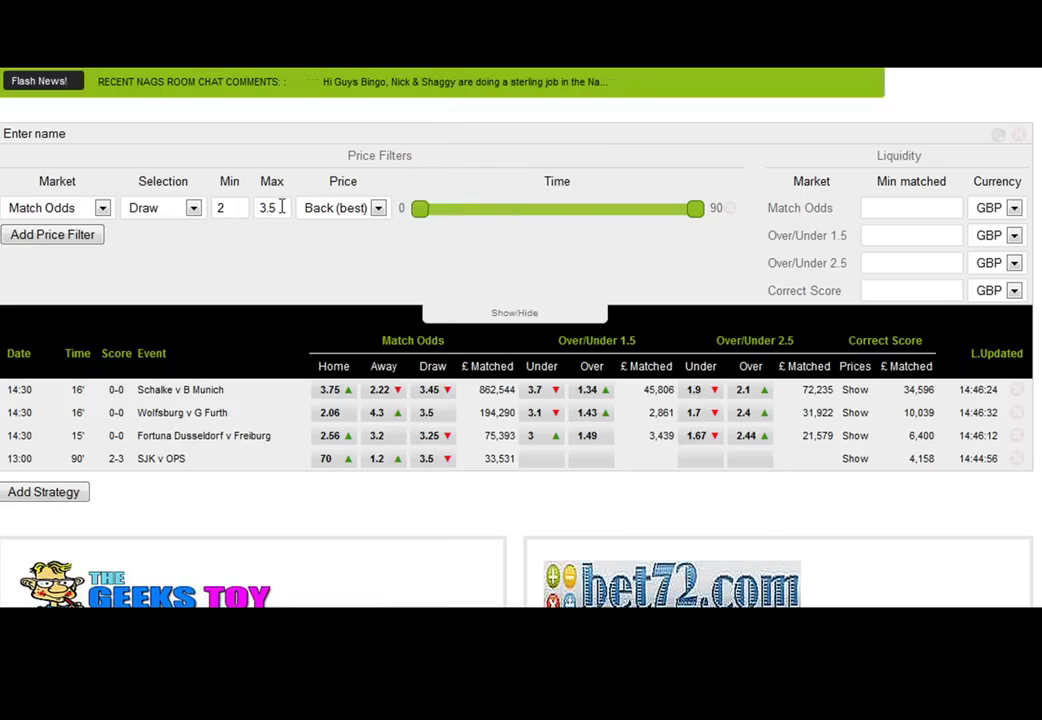
pyautogui.click(281, 207)
pyautogui.press('BackSpace')
pyautogui.press('BackSpace')
pyautogui.press('BackSpace')
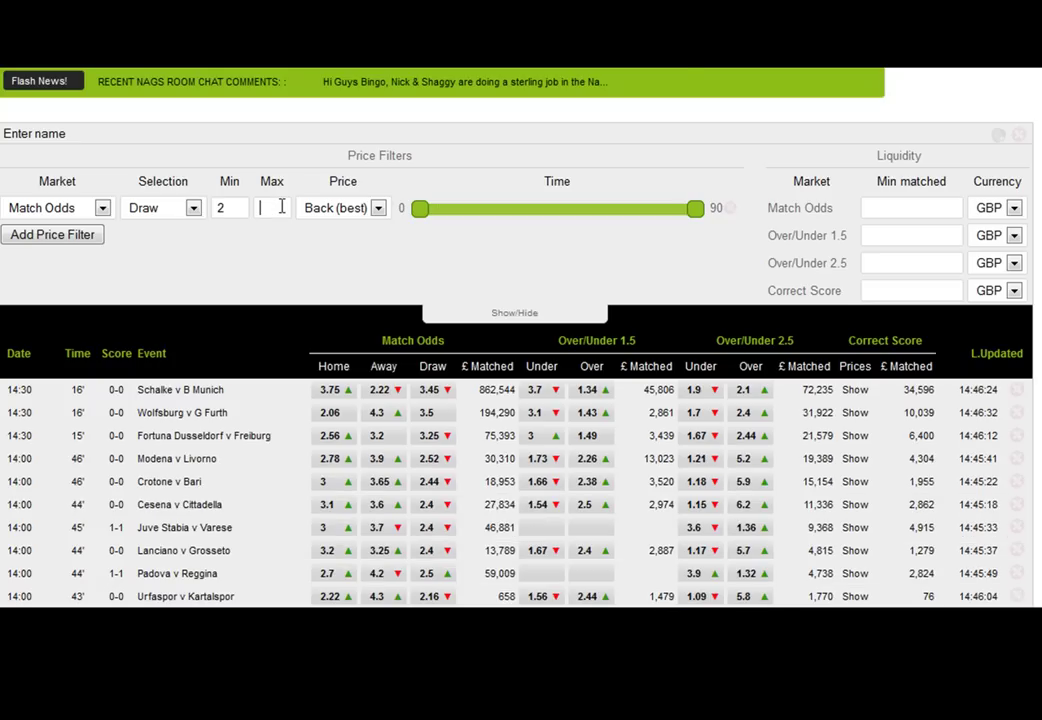
pyautogui.write('5')
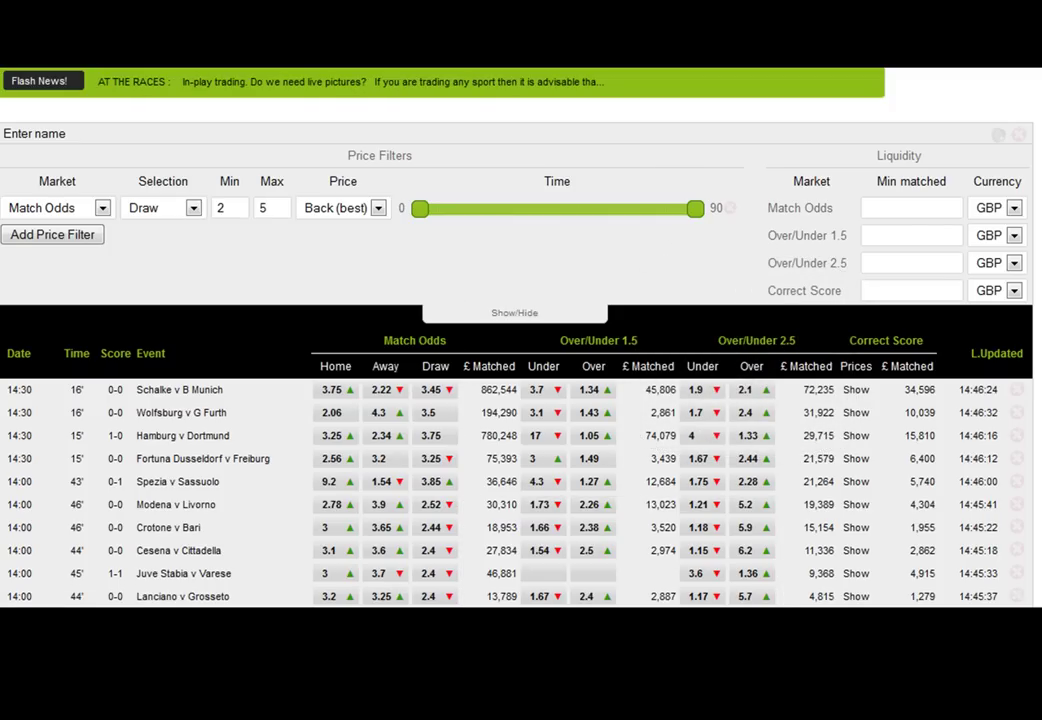
pyautogui.scroll(-3, 520, 340)
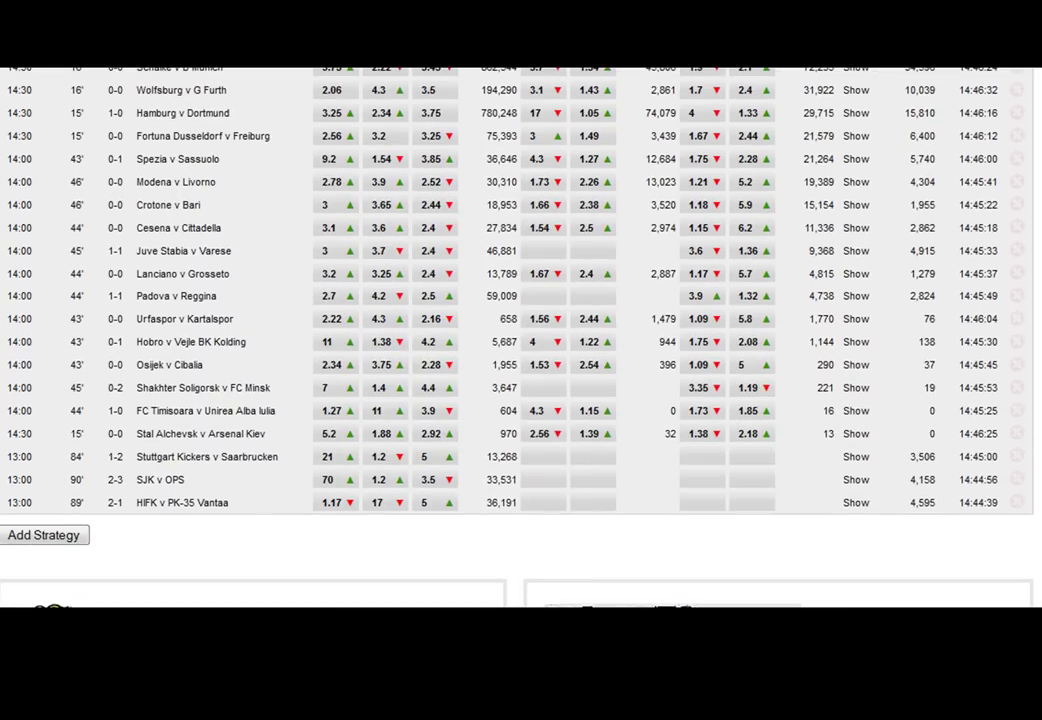
pyautogui.scroll(3, 520, 340)
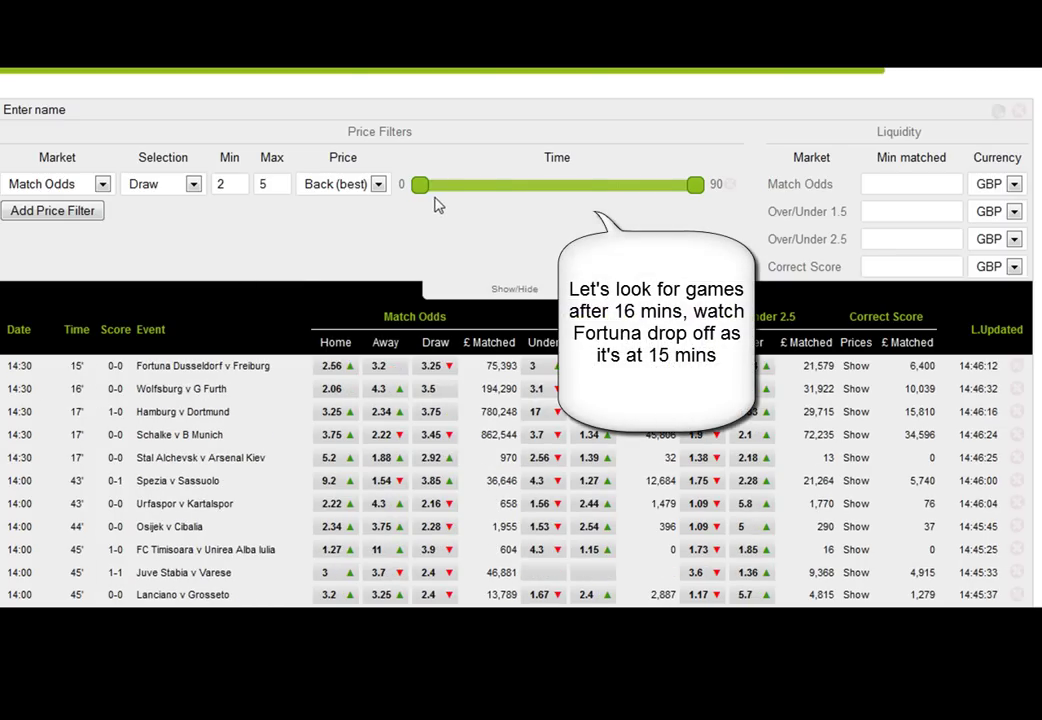
# Raise the start of the filter's time range to minute 16, advance it to 17, and review the remaining matches
pyautogui.moveTo(421, 192); pyautogui.dragTo(459, 194)
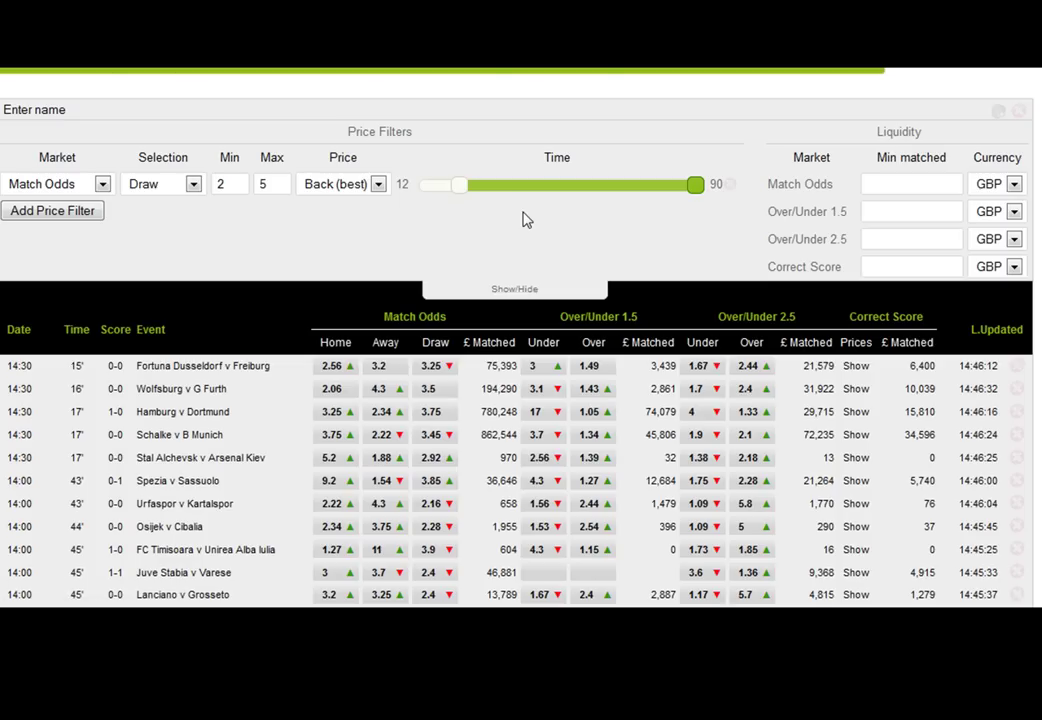
pyautogui.press('Right')
pyautogui.press('Right')
pyautogui.press('Right')
pyautogui.press('Right')
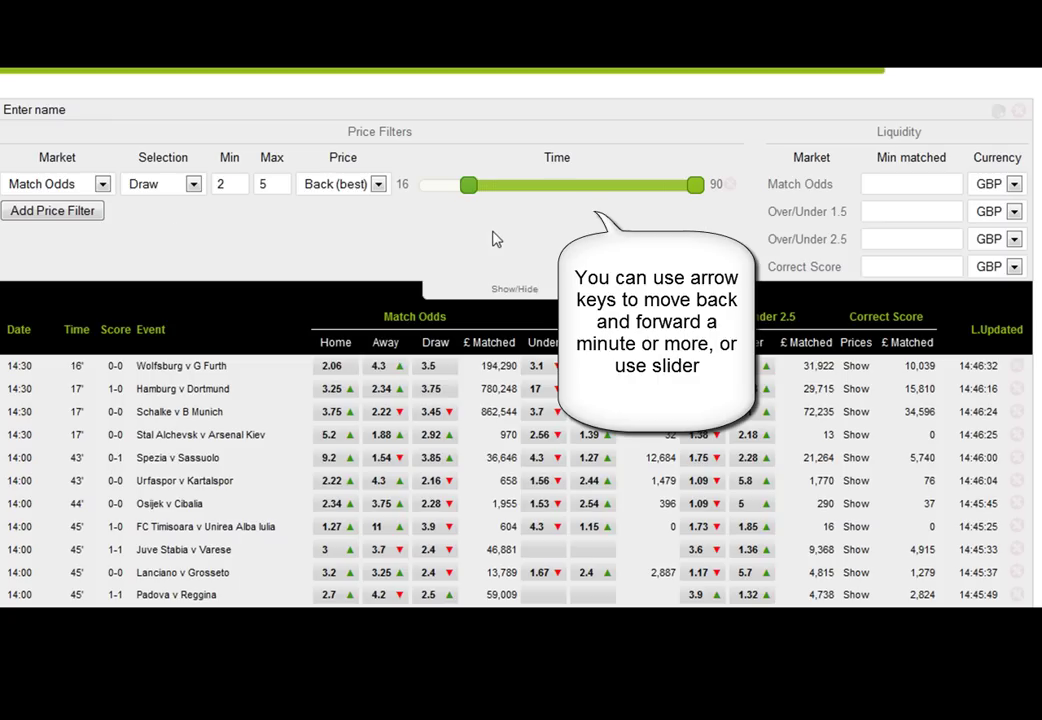
pyautogui.press('Right')
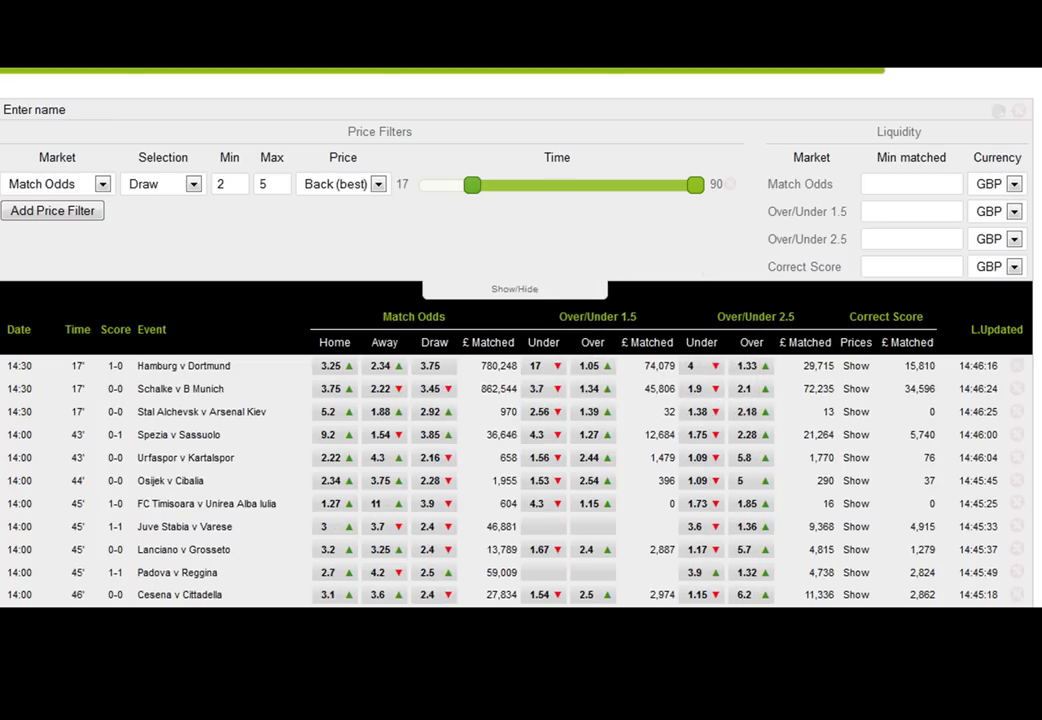
pyautogui.scroll(-3, 937, 239)
pyautogui.scroll(3, 516, 330)
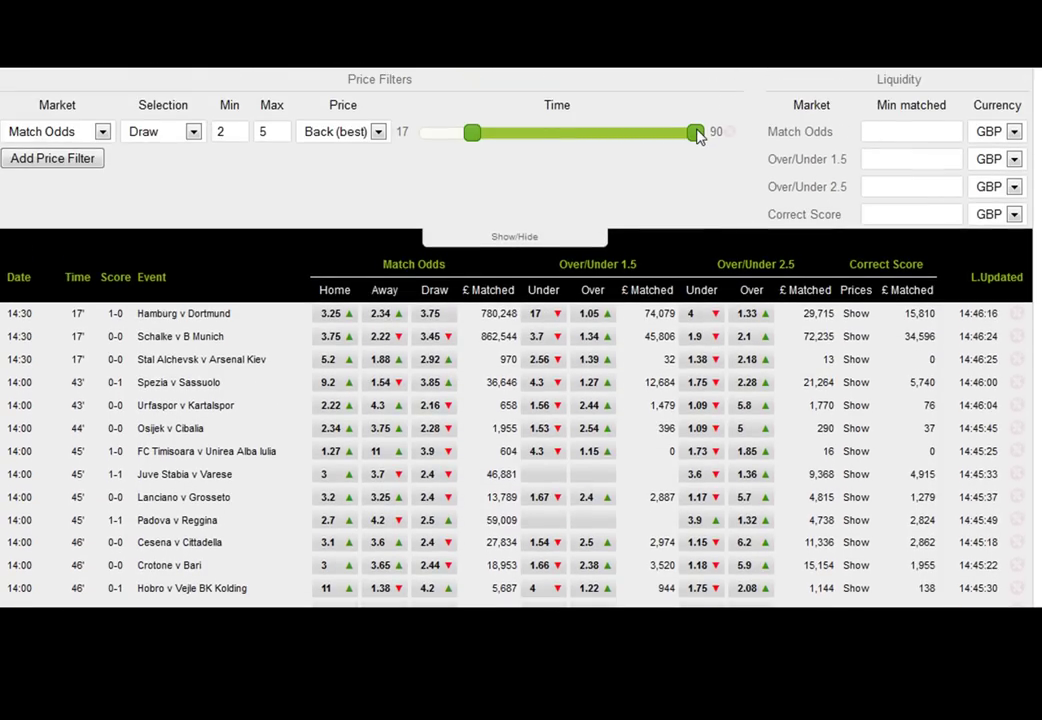
# Limit the end of the filter's time range to minute 26, extend it to 37, and finish at 46
pyautogui.moveTo(646, 140); pyautogui.dragTo(503, 145)
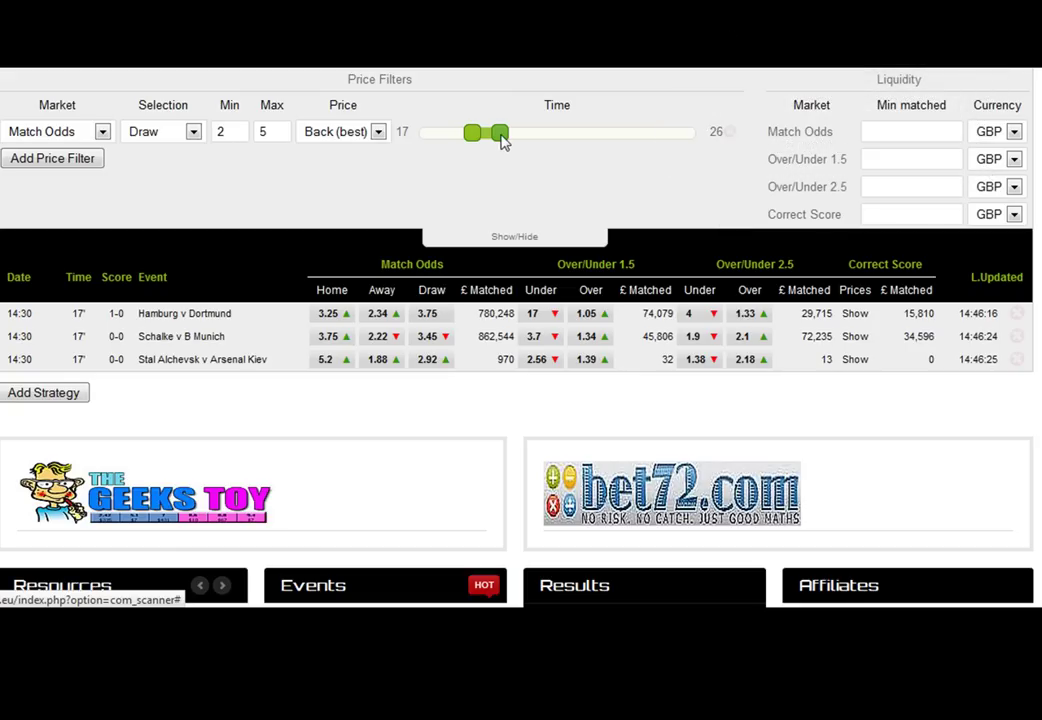
pyautogui.moveTo(503, 138); pyautogui.dragTo(535, 140)
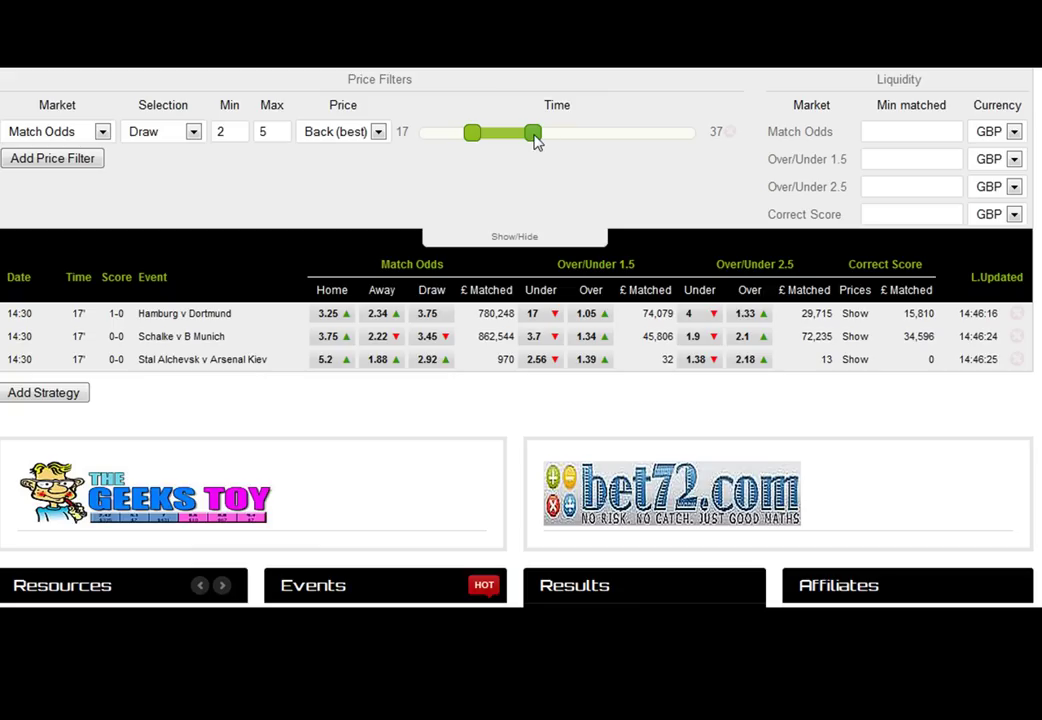
pyautogui.moveTo(538, 142); pyautogui.dragTo(561, 144)
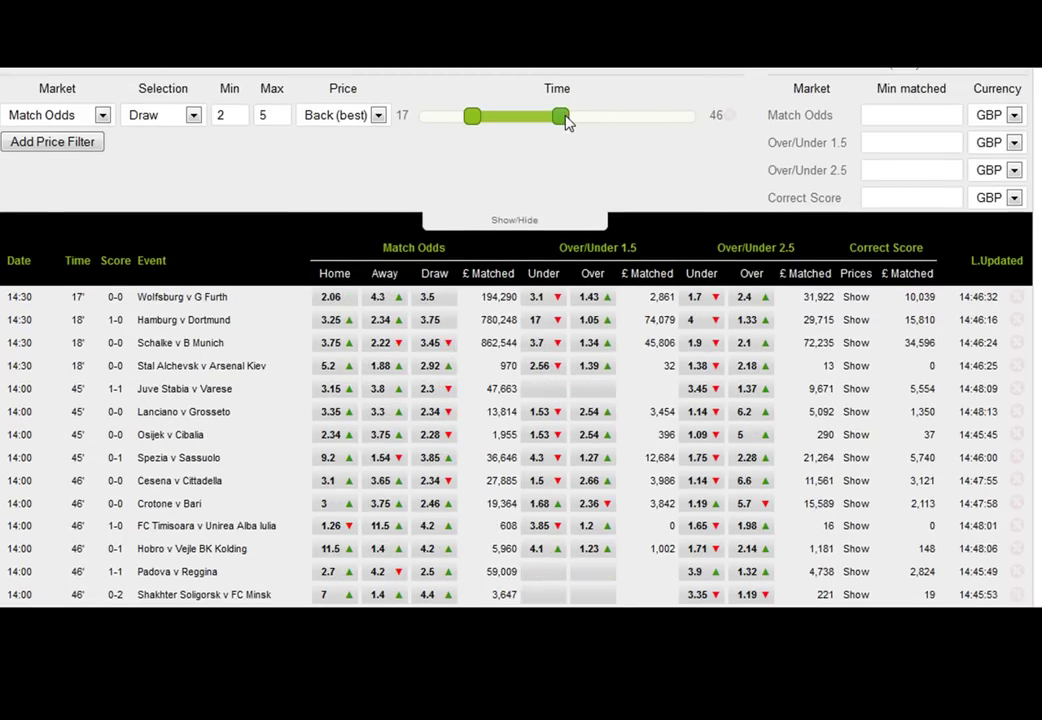
# Restore the end of the filter's time range to minute 90 and review the listed matches
pyautogui.moveTo(563, 120); pyautogui.dragTo(703, 133)
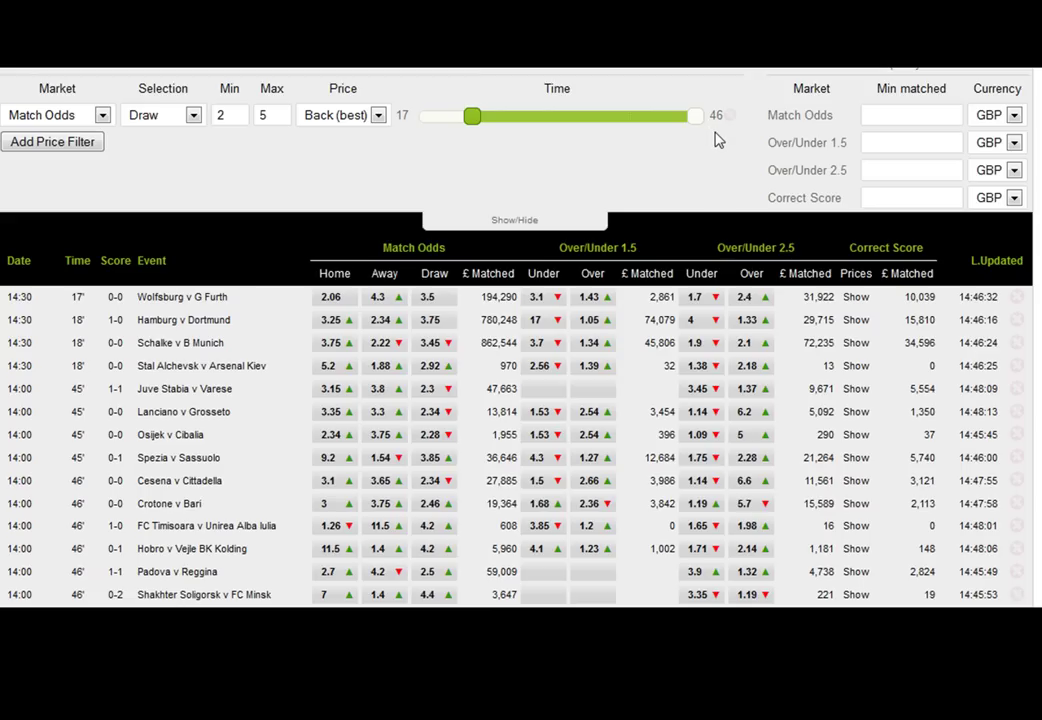
pyautogui.moveTo(693, 116); pyautogui.dragTo(697, 116)
pyautogui.scroll(-2, 516, 400)
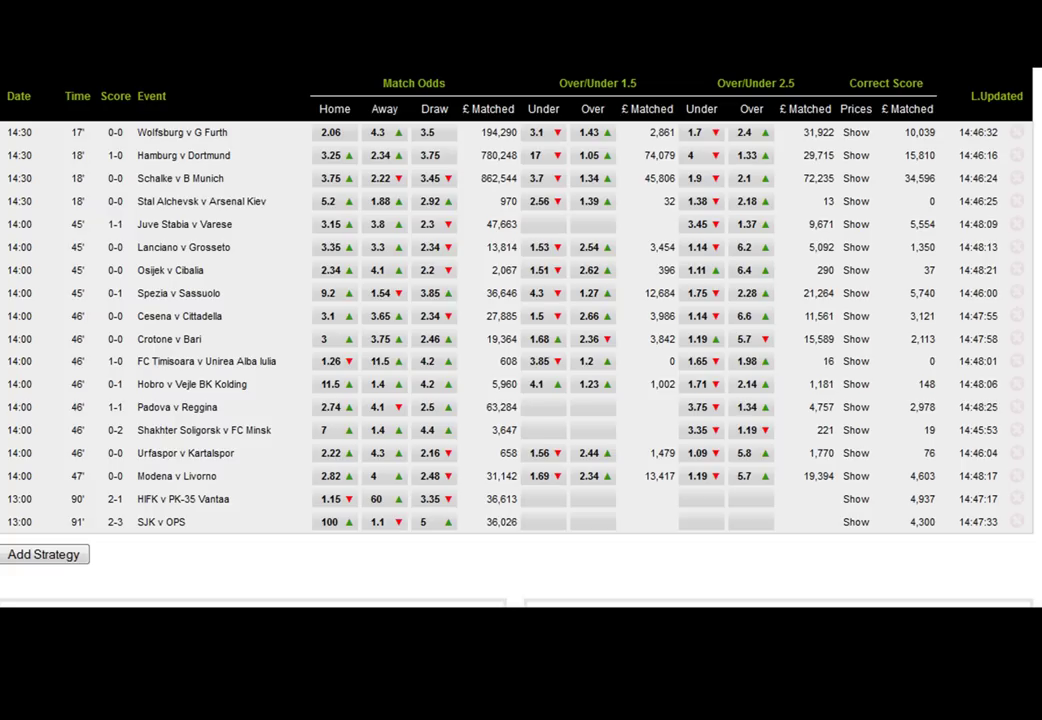
pyautogui.click(349, 406)
pyautogui.scroll(5, 516, 330)
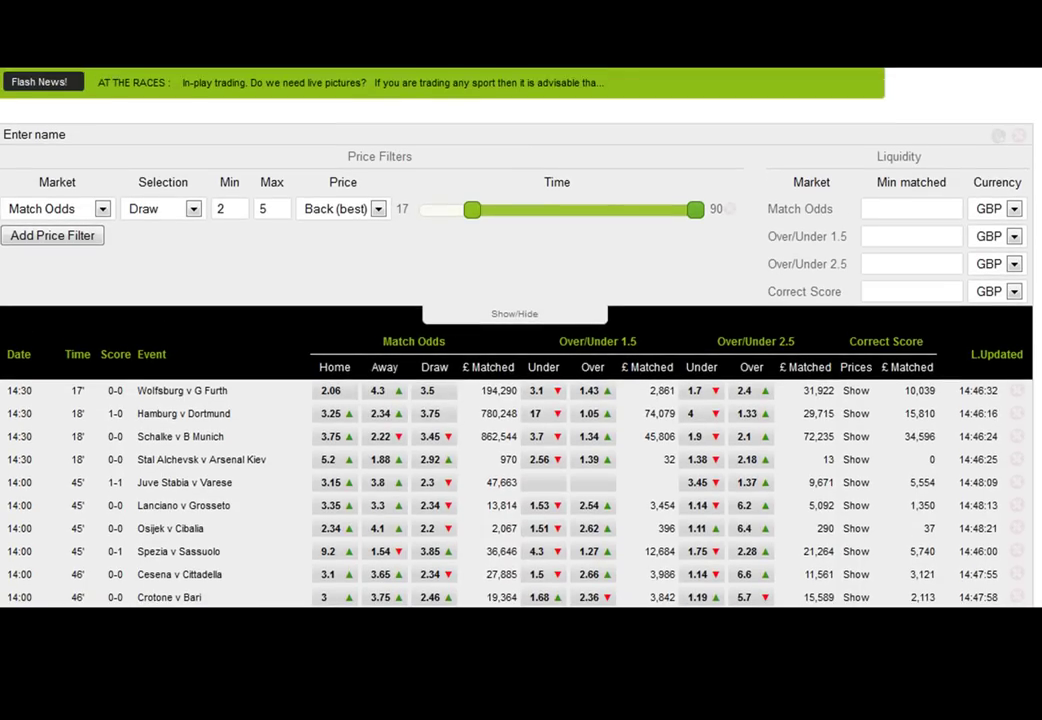
pyautogui.scroll(-1, 516, 340)
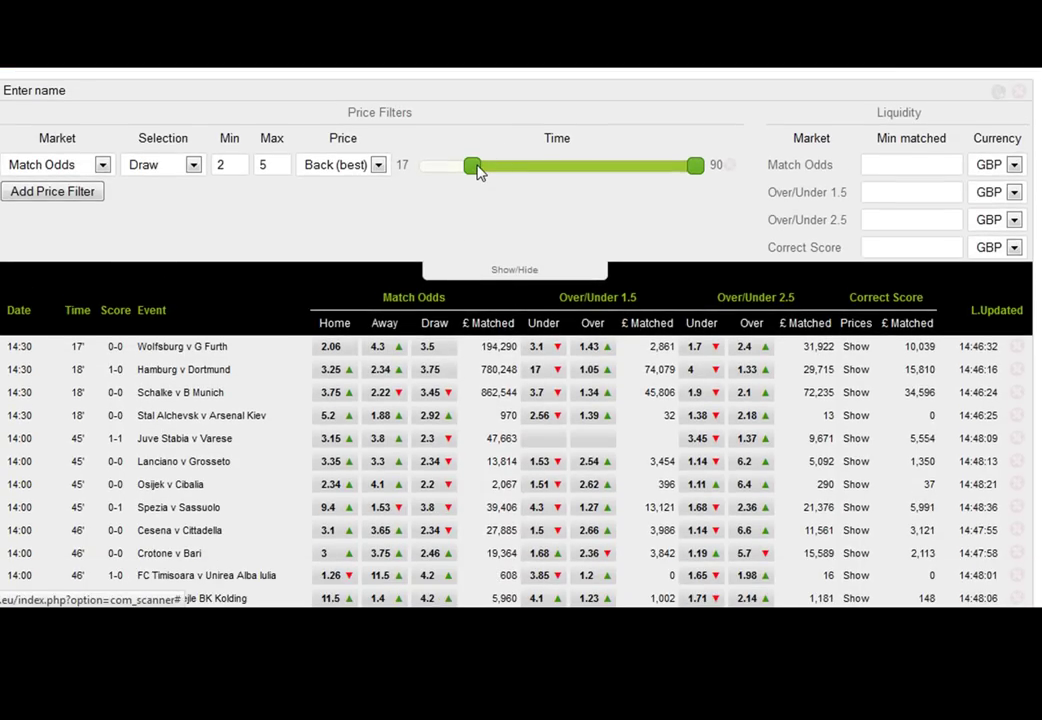
# Filter the matches to a time range of 0 to 23 minutes, then restore its end to minute 90
pyautogui.moveTo(476, 170); pyautogui.dragTo(400, 165)
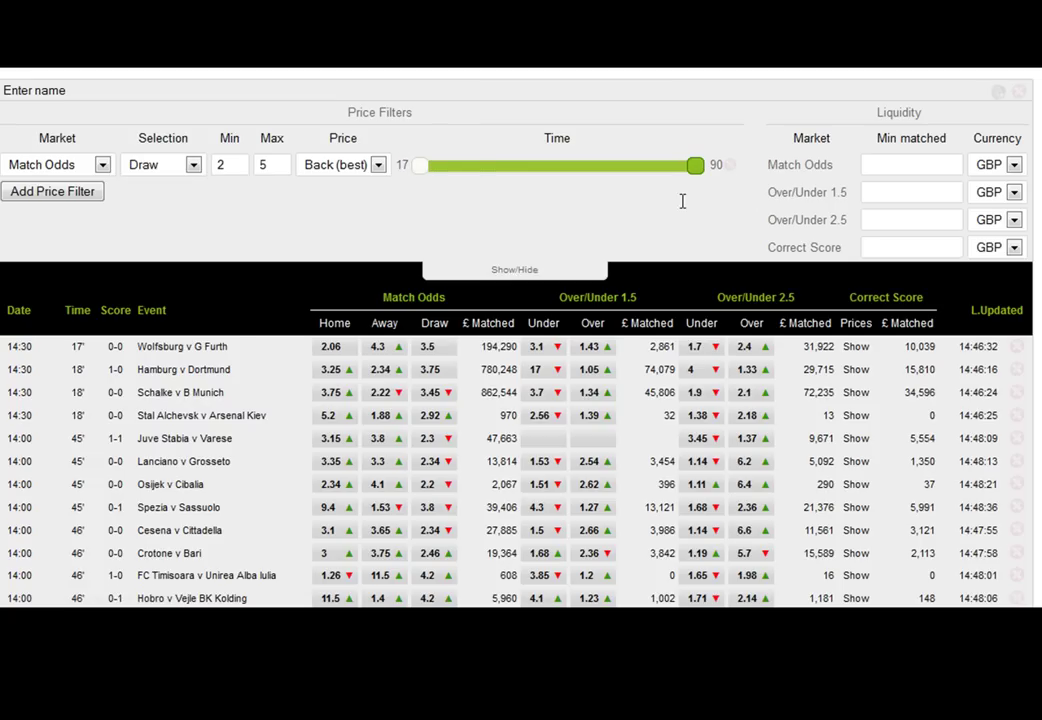
pyautogui.moveTo(695, 168); pyautogui.dragTo(551, 186)
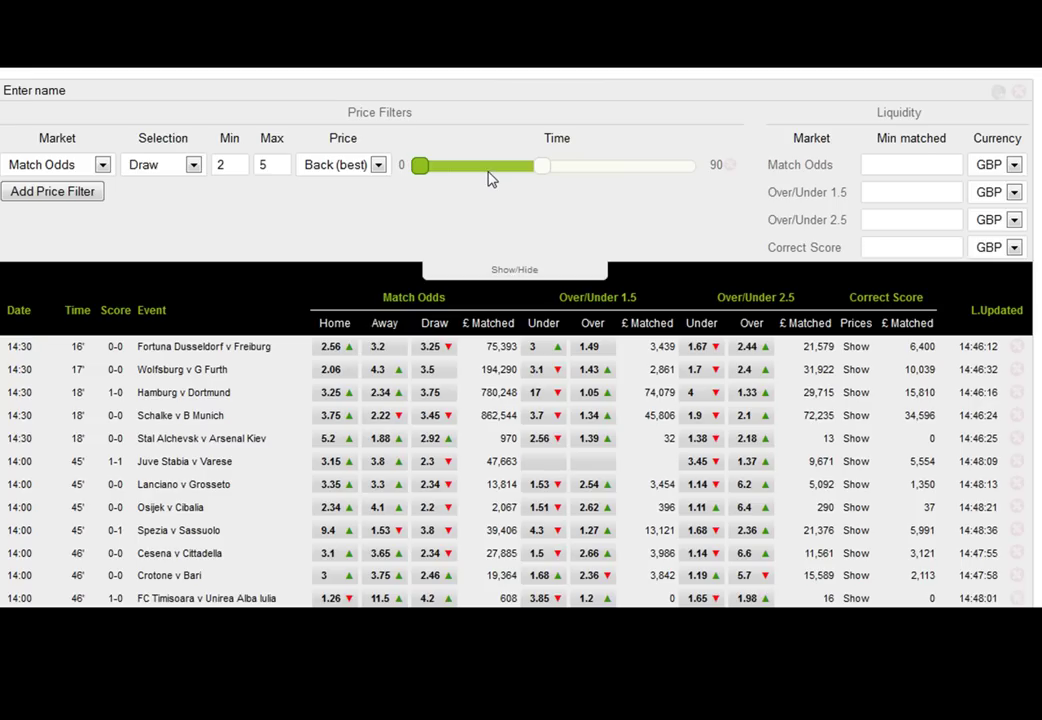
pyautogui.moveTo(490, 178); pyautogui.dragTo(491, 174)
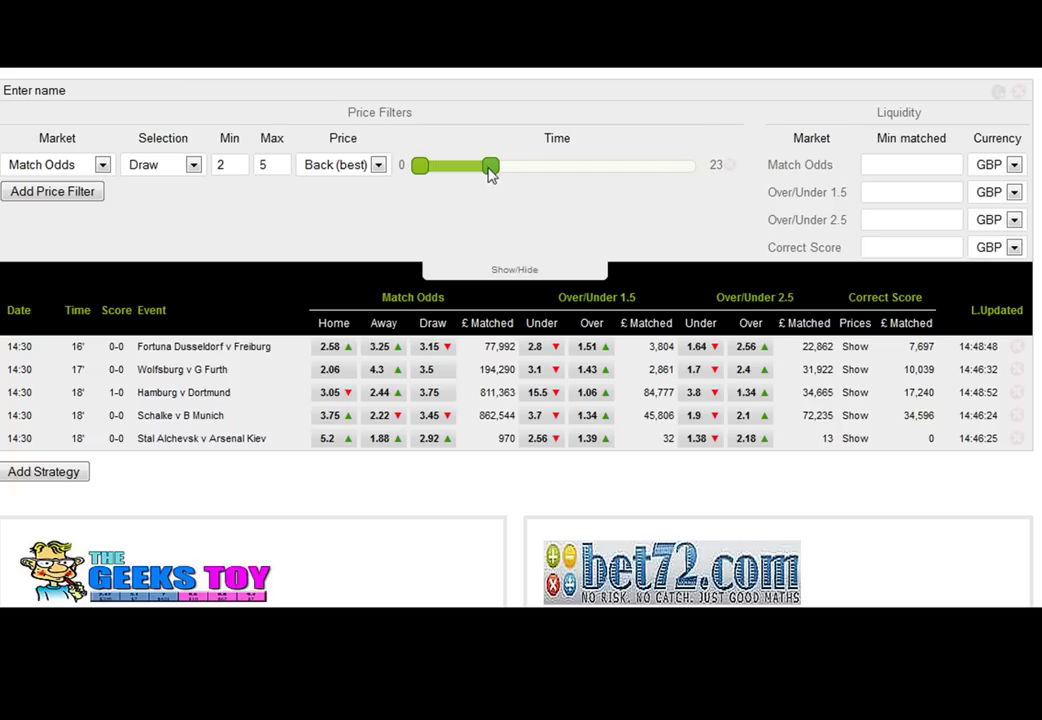
pyautogui.moveTo(490, 170); pyautogui.dragTo(737, 208)
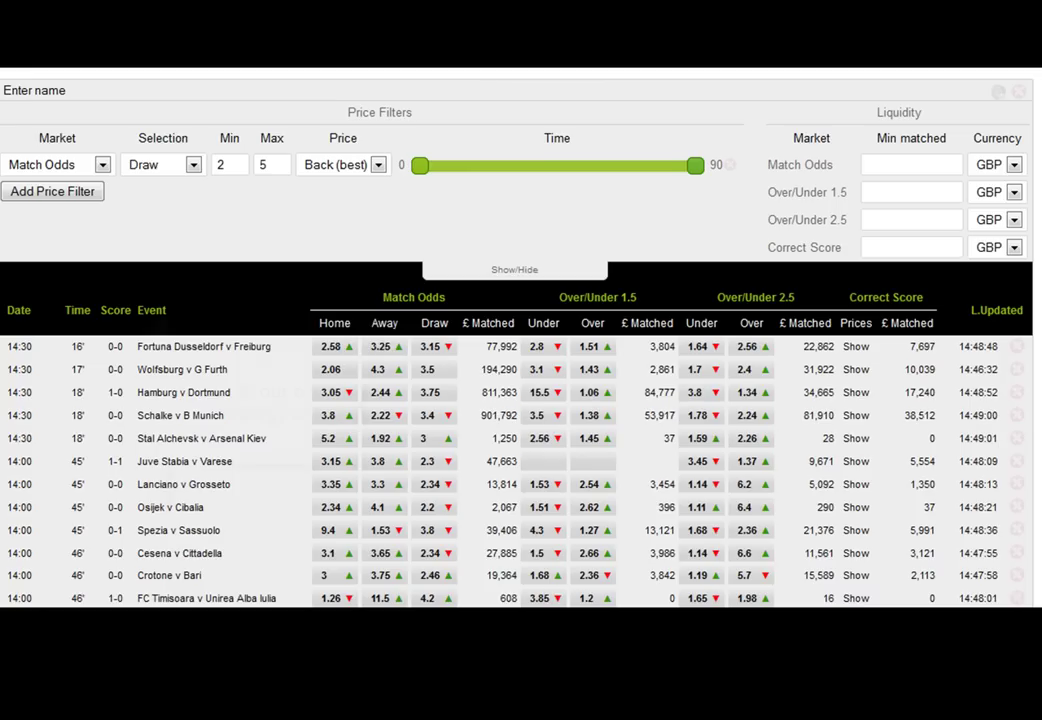
pyautogui.scroll(-4, 520, 400)
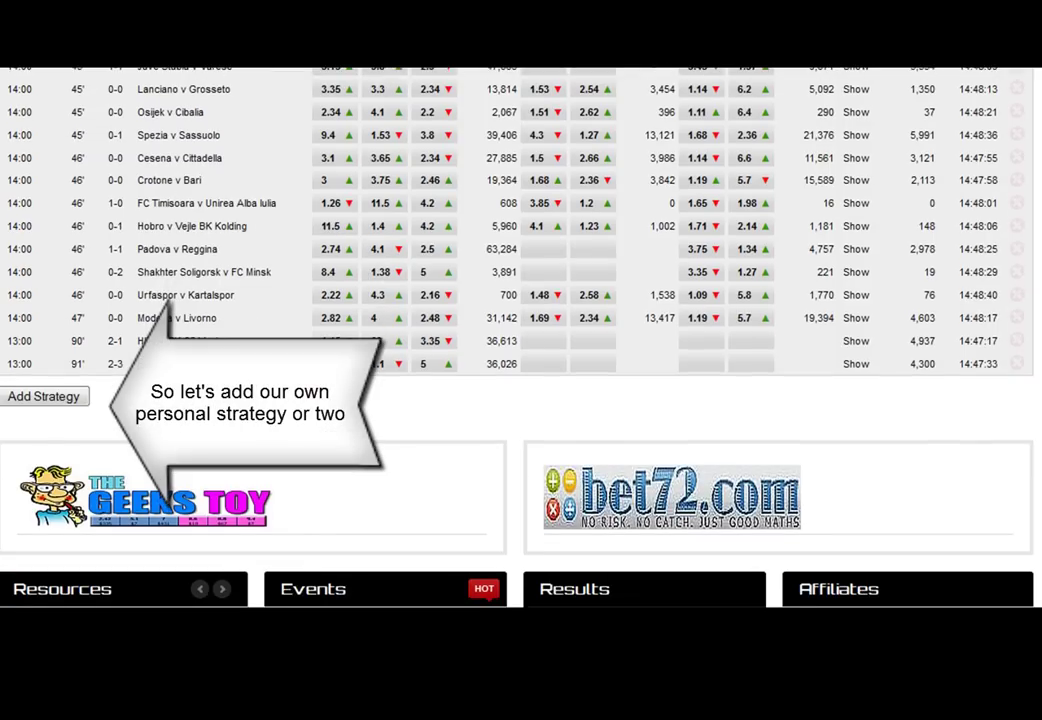
# Add a strategy named AA with a Match Odds Home back price between 1.6 and 2.1
pyautogui.click(62, 398)
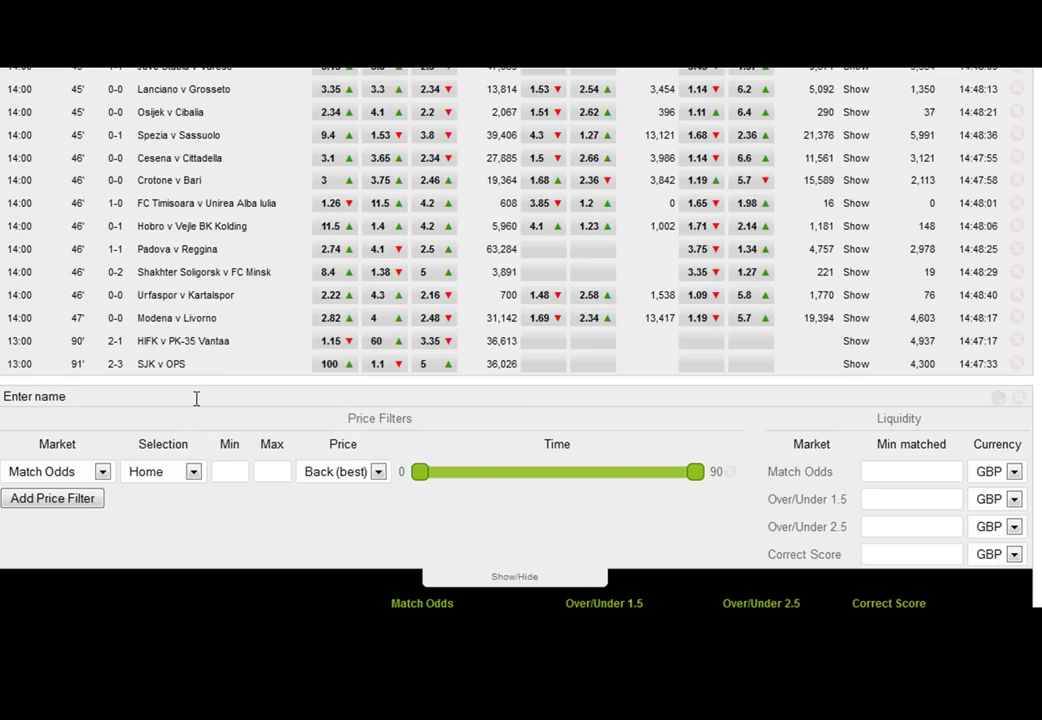
pyautogui.click(130, 398)
pyautogui.write('AA')
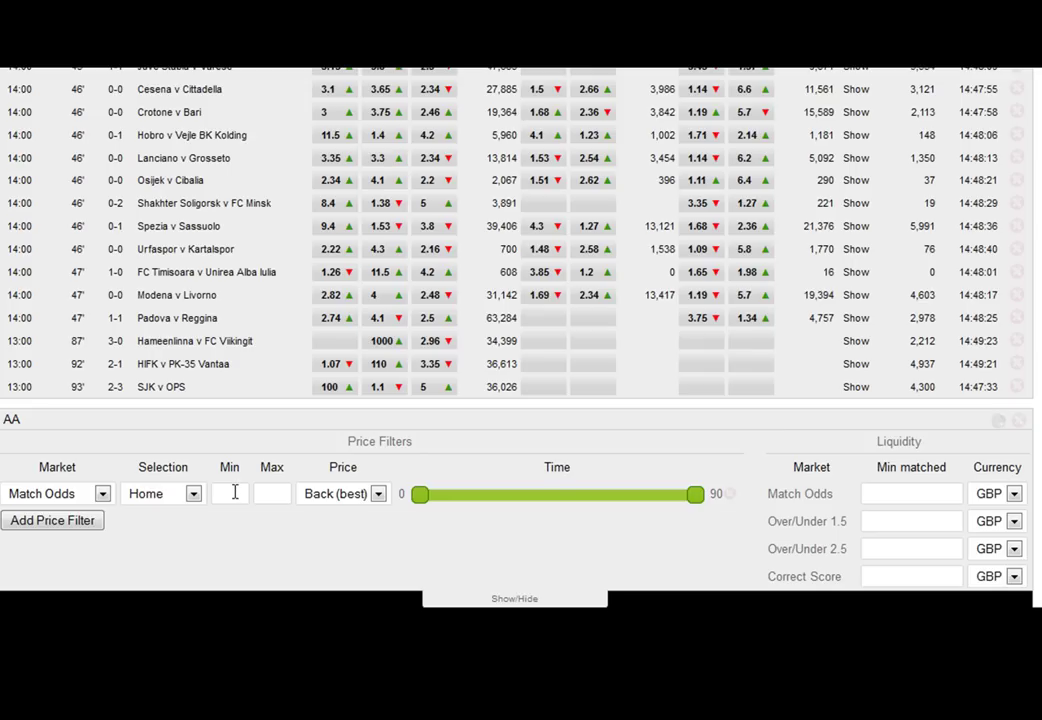
pyautogui.write('1.6')
pyautogui.click(270, 497)
pyautogui.write('2.1')
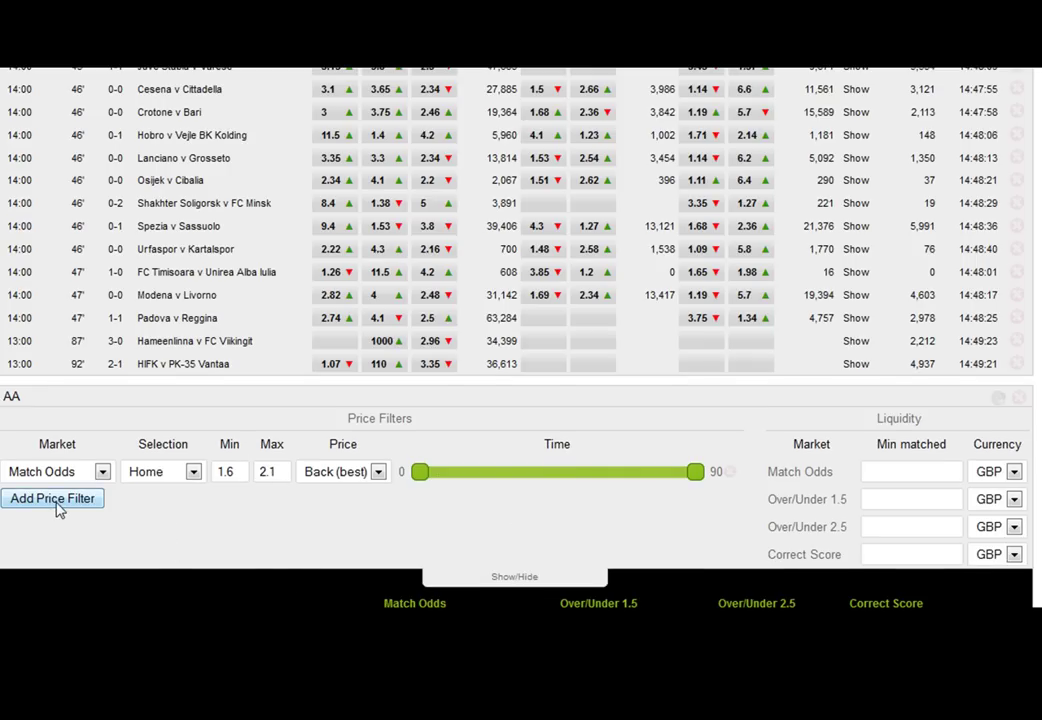
# Add a second price filter to the AA strategy for Correct Score 2-1 with a minimum price of 10
pyautogui.click(57, 499)
pyautogui.click(102, 499)
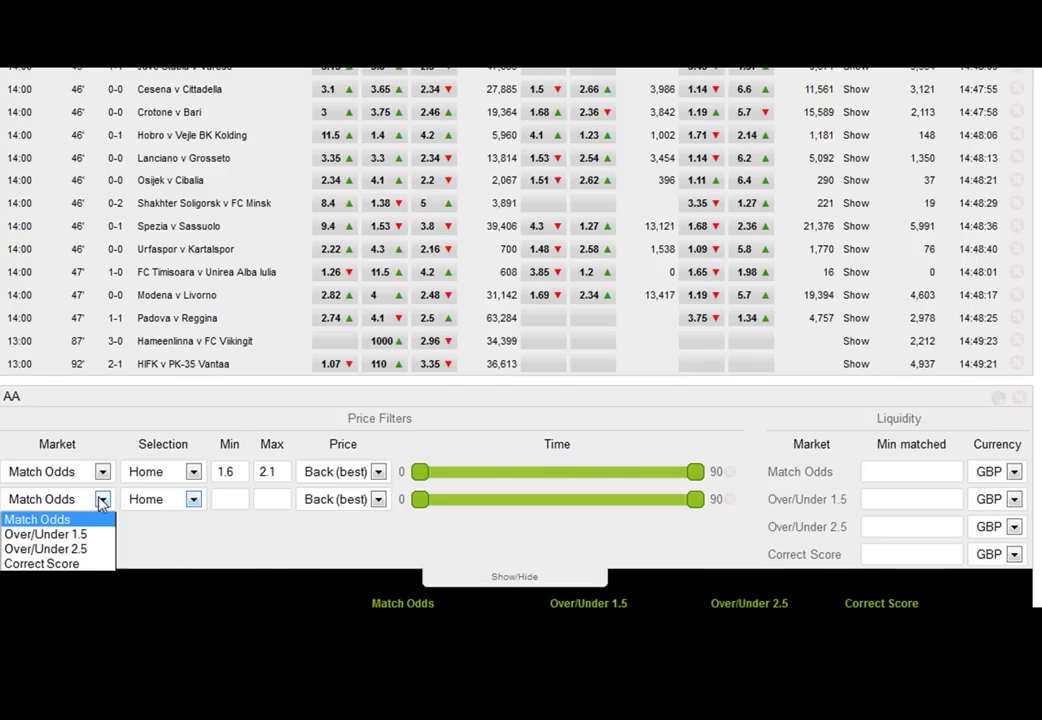
pyautogui.click(79, 564)
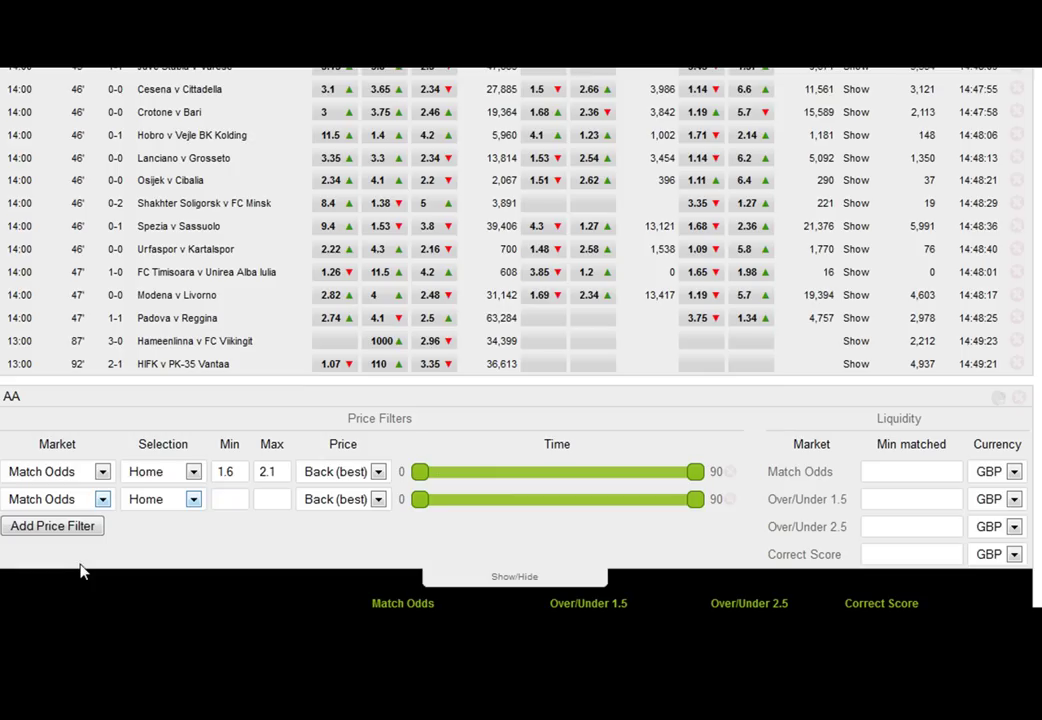
pyautogui.click(194, 499)
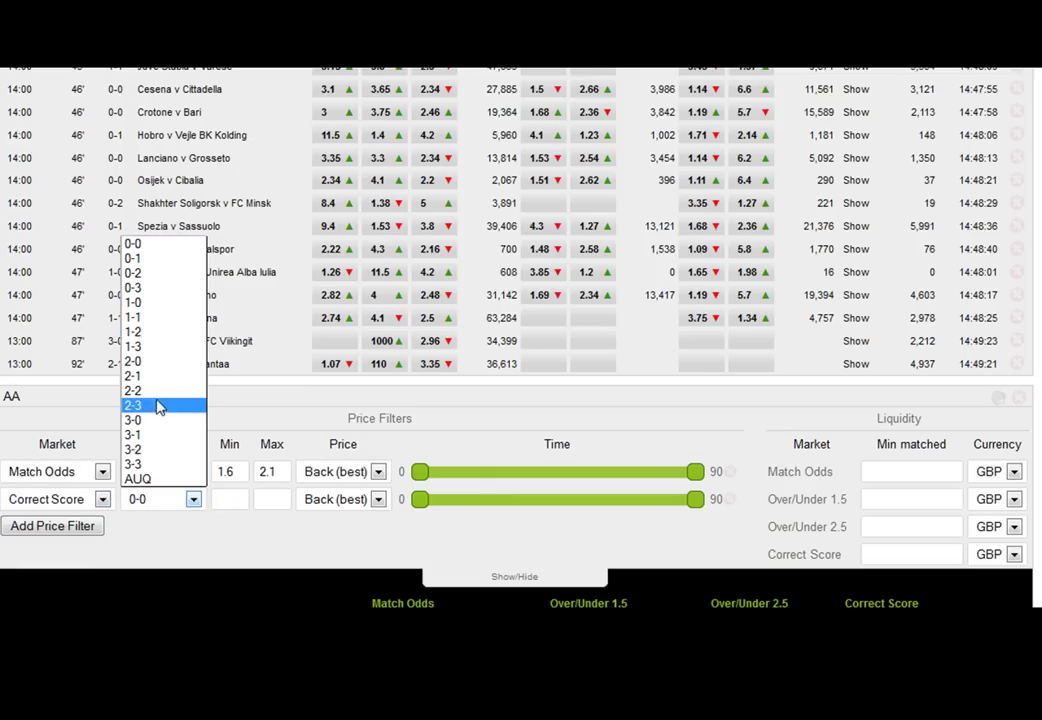
pyautogui.click(155, 382)
pyautogui.click(233, 499)
pyautogui.write('10')
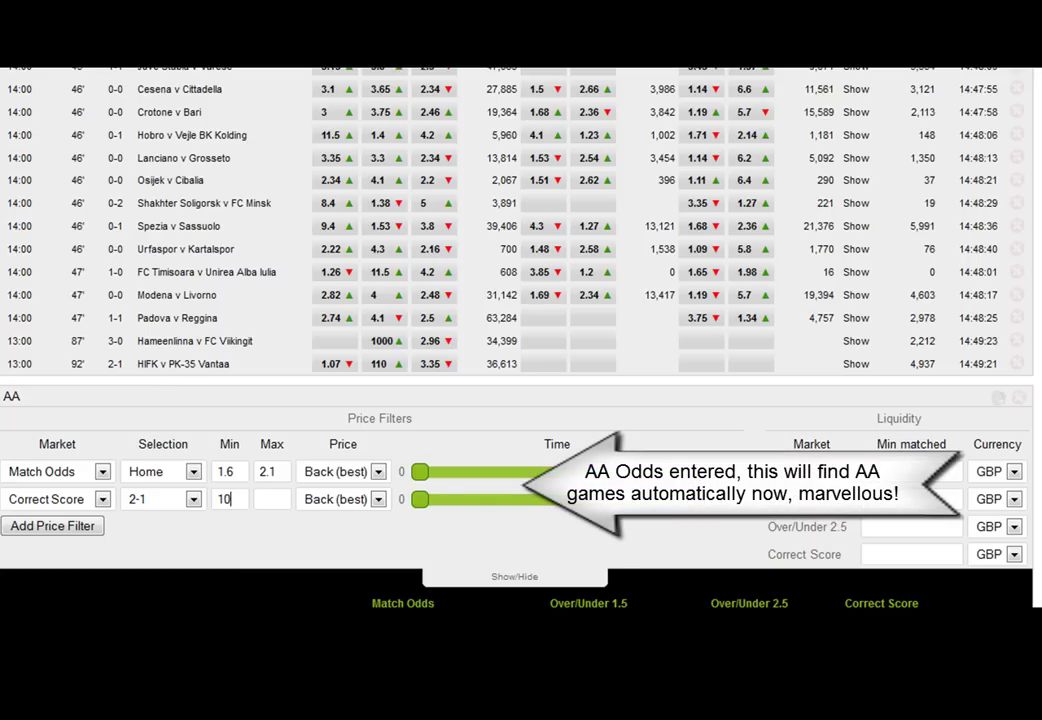
# Set the AA strategy's minimum matched liquidity for Correct Score to 10000 and review the matching game
pyautogui.scroll(-2, 520, 300)
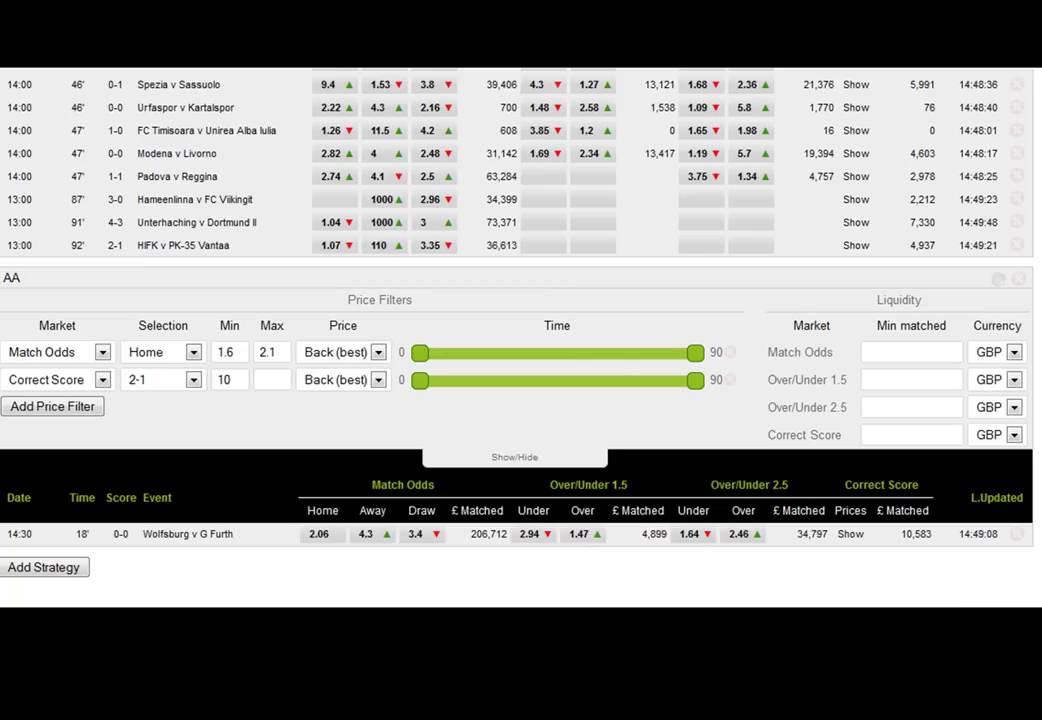
pyautogui.click(922, 434)
pyautogui.write('10000')
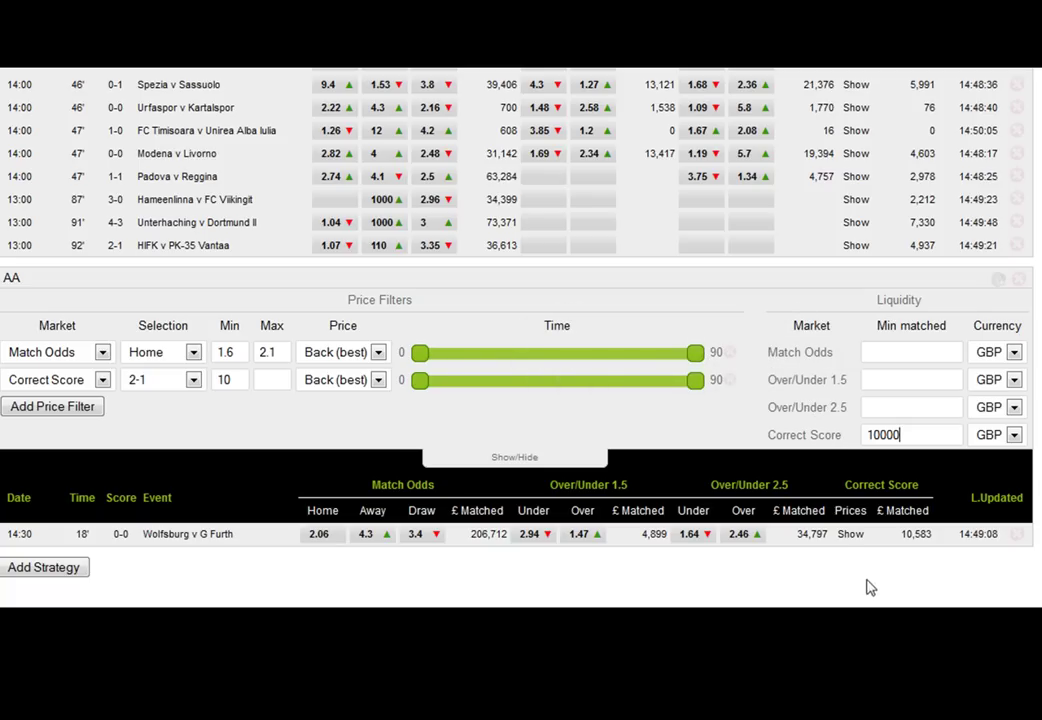
pyautogui.scroll(-3, 850, 400)
pyautogui.moveTo(854, 384)
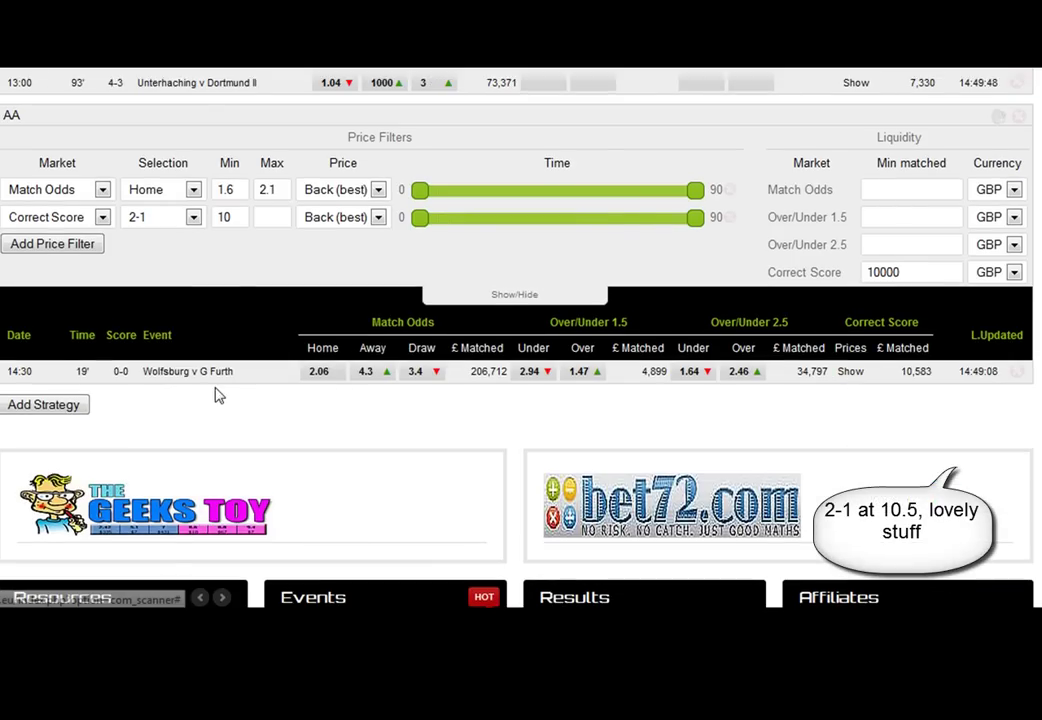
# Add another strategy below AA and set its price filter to the Over/Under 2.5 market with the Under 2.5 selection
pyautogui.click(63, 412)
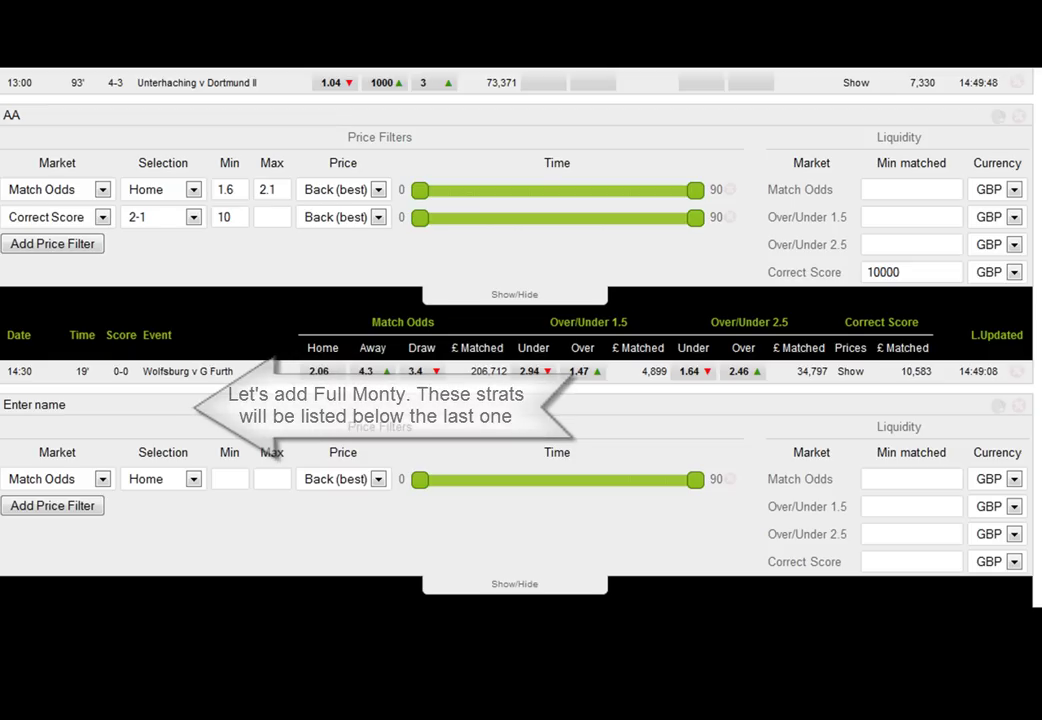
pyautogui.scroll(-5, 516, 340)
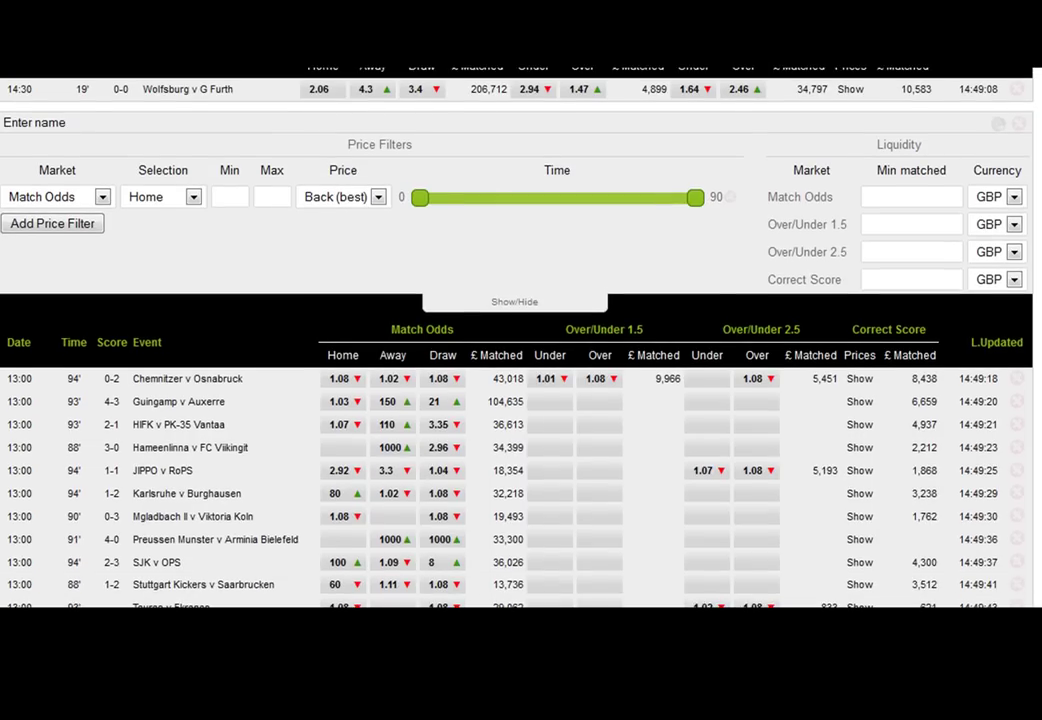
pyautogui.scroll(4, 516, 340)
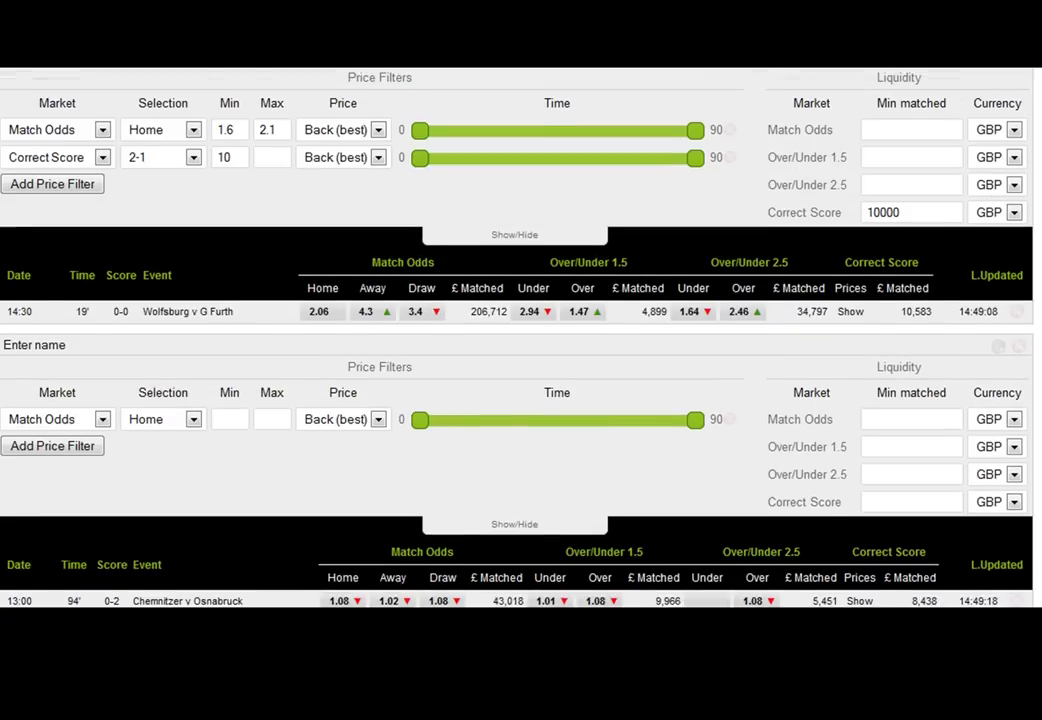
pyautogui.scroll(-1, 516, 340)
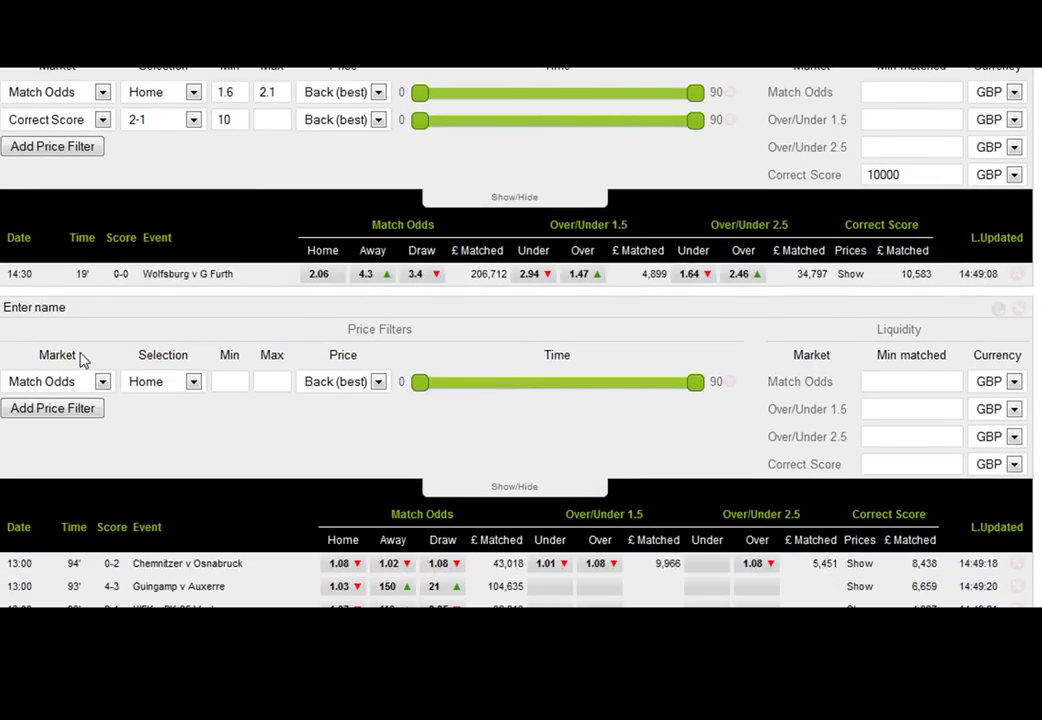
pyautogui.scroll(1, 105, 389)
pyautogui.click(102, 435)
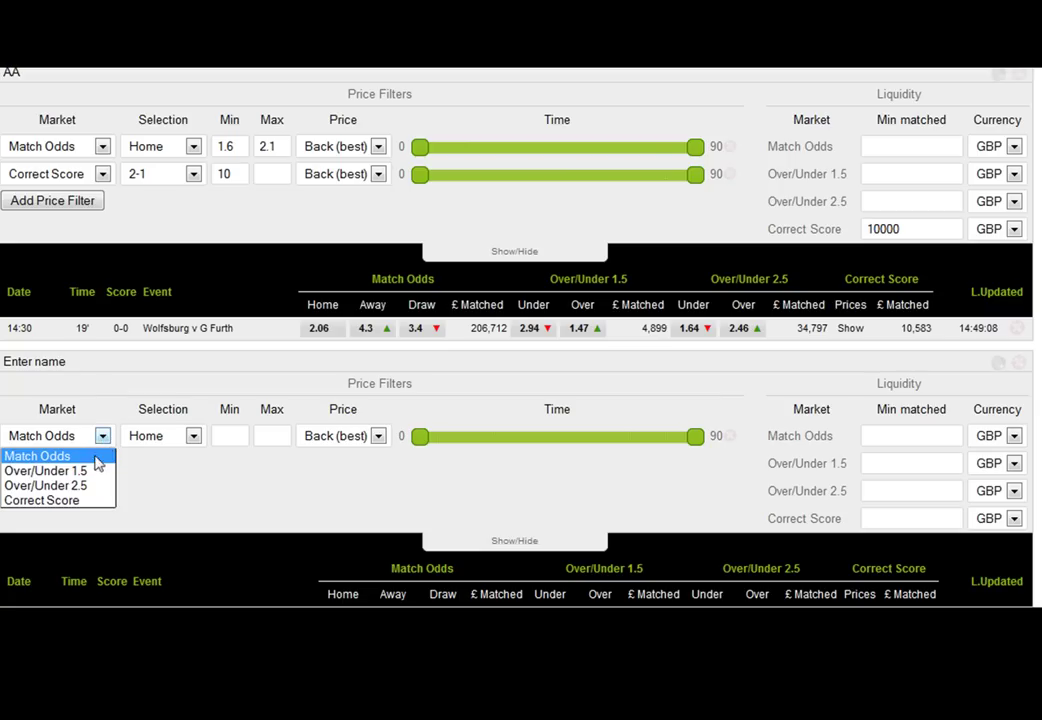
pyautogui.press('Escape')
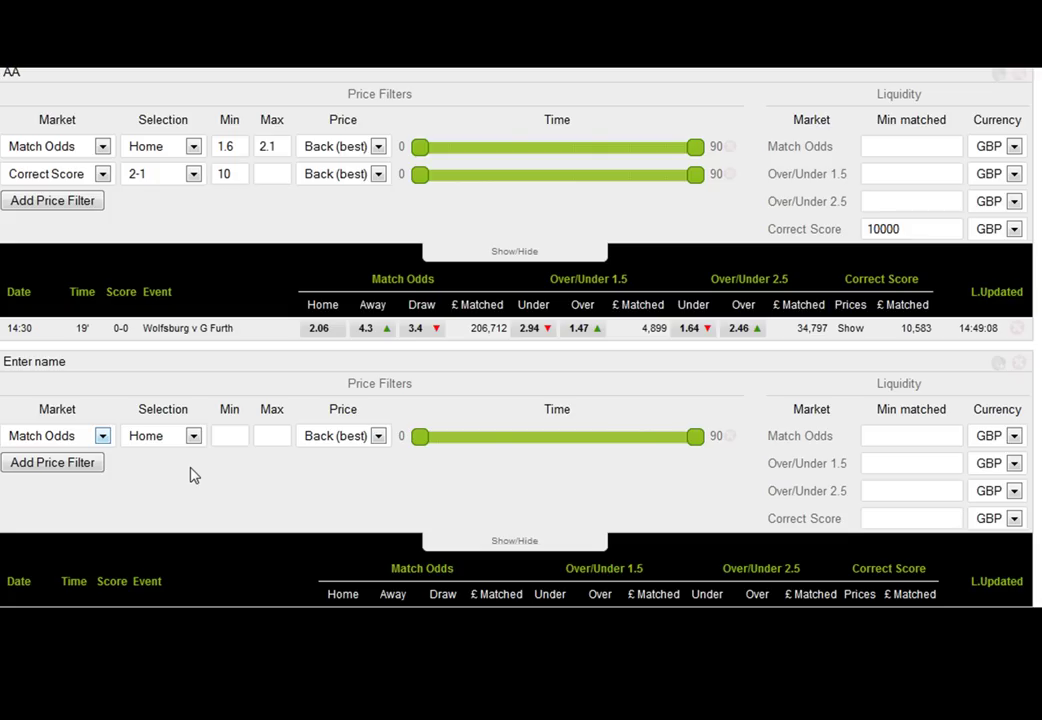
pyautogui.press('Down')
pyautogui.press('Down')
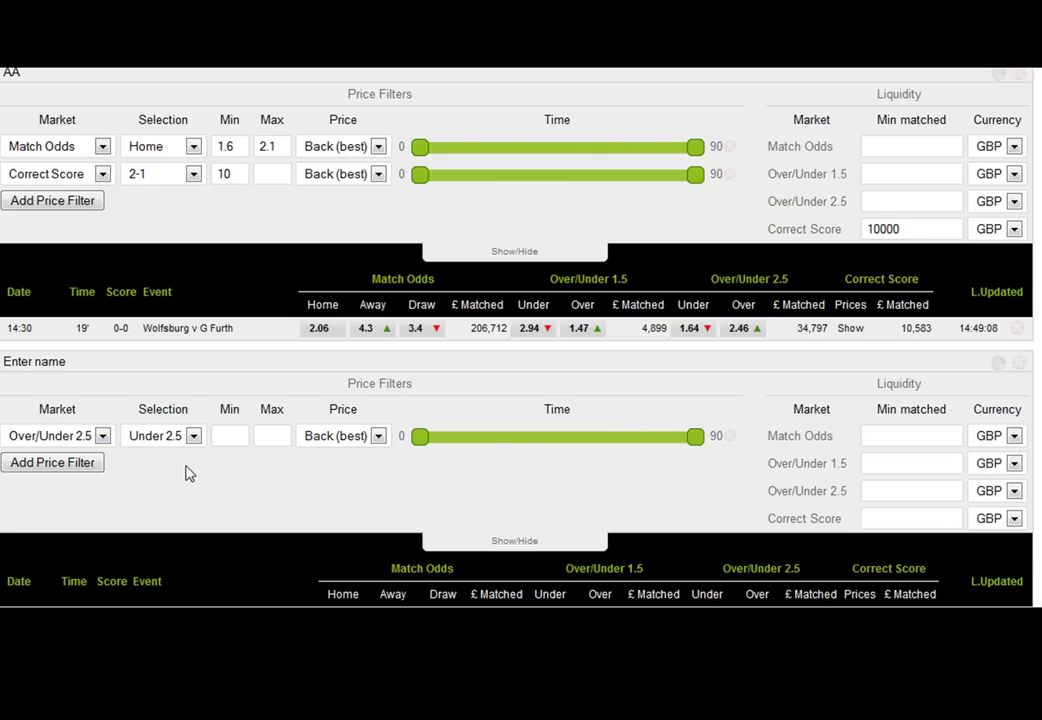
# Set the Under 2.5 filter's price range to a minimum of 1 and a maximum of 1.3
pyautogui.click(234, 437)
pyautogui.write('1s')
pyautogui.press('BackSpace')
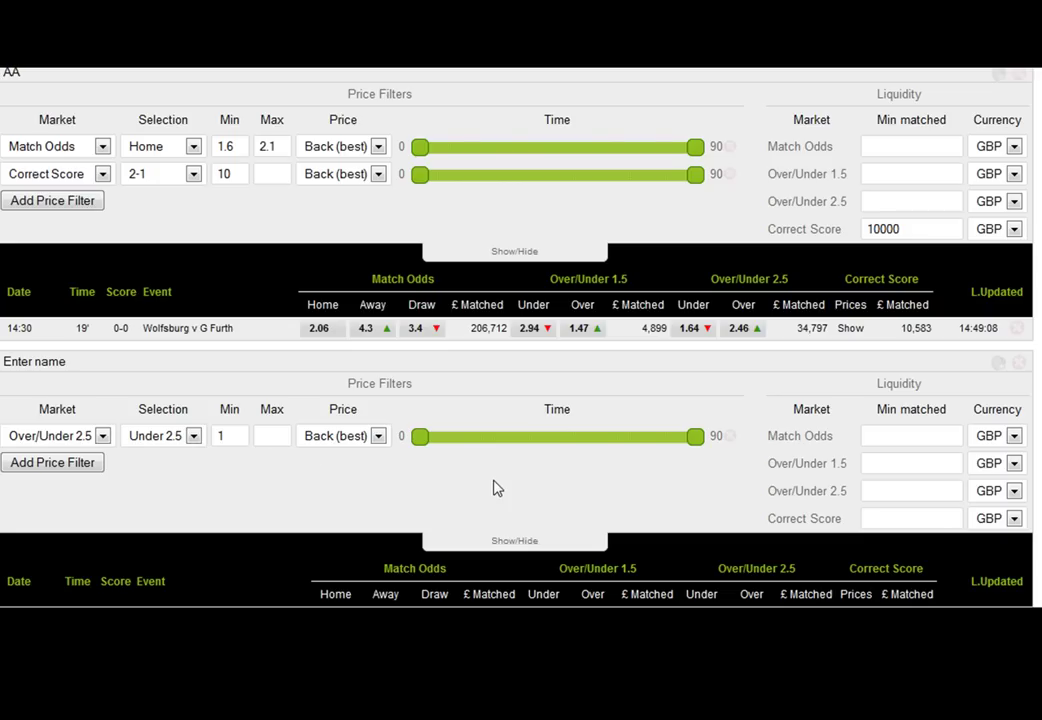
pyautogui.press('Tab')
pyautogui.write('1.3')
# Raise the start of the Under 2.5 filter's time range to minute 40 and sort its matches by score
pyautogui.scroll(-3, 422, 336)
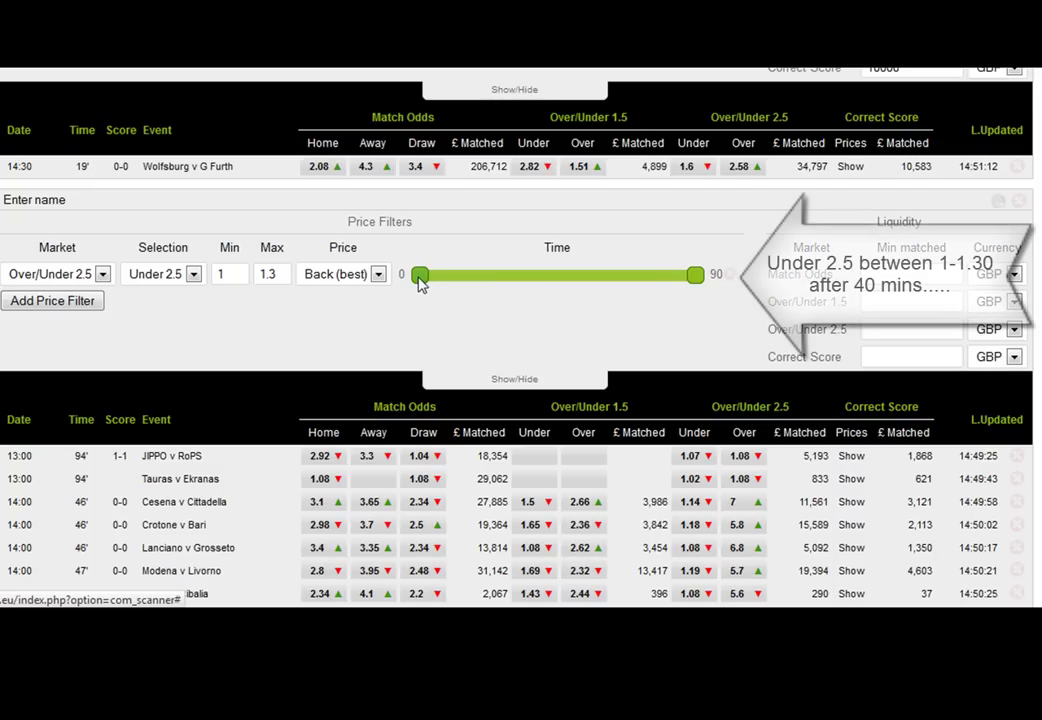
pyautogui.moveTo(420, 278); pyautogui.dragTo(495, 284)
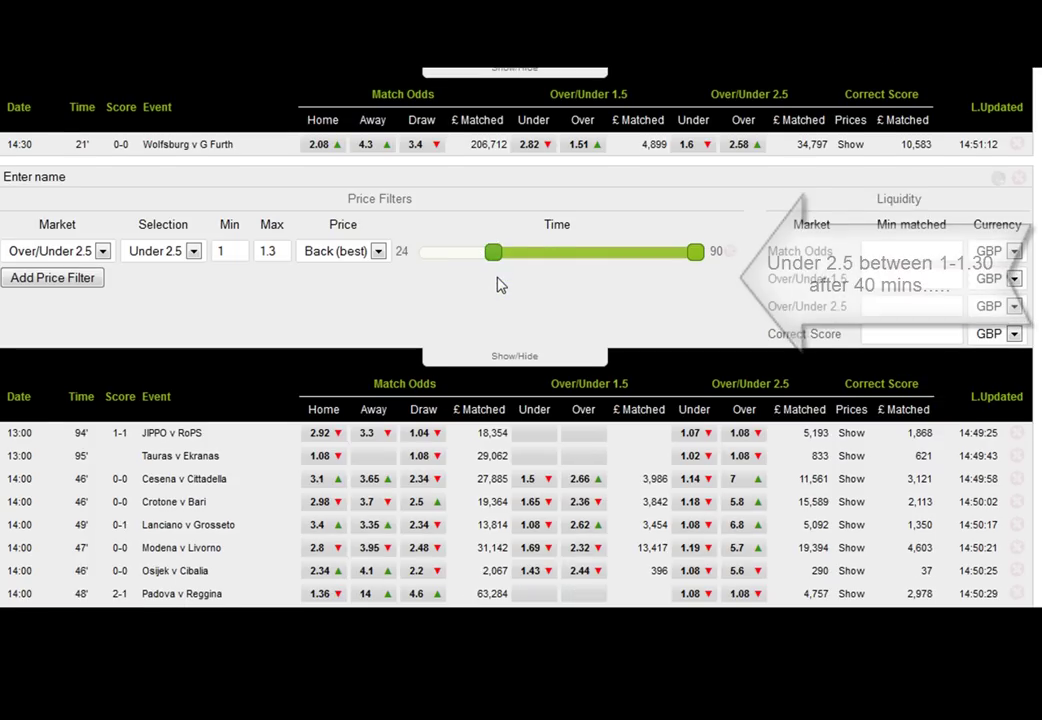
pyautogui.moveTo(493, 257); pyautogui.dragTo(538, 258)
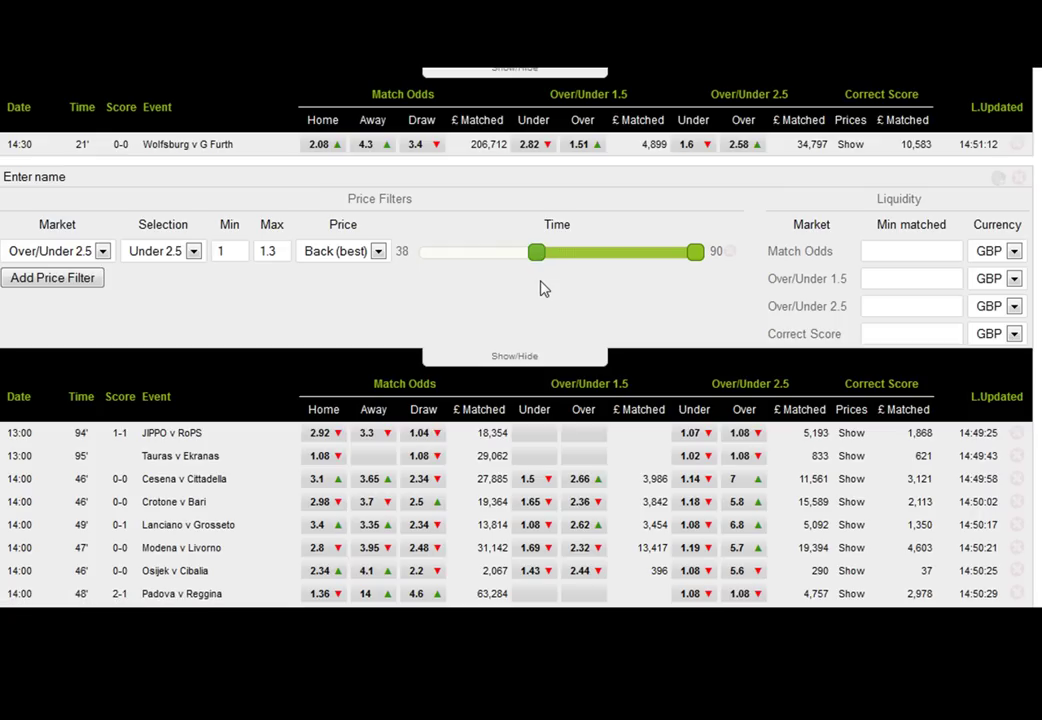
pyautogui.moveTo(540, 256); pyautogui.dragTo(545, 259)
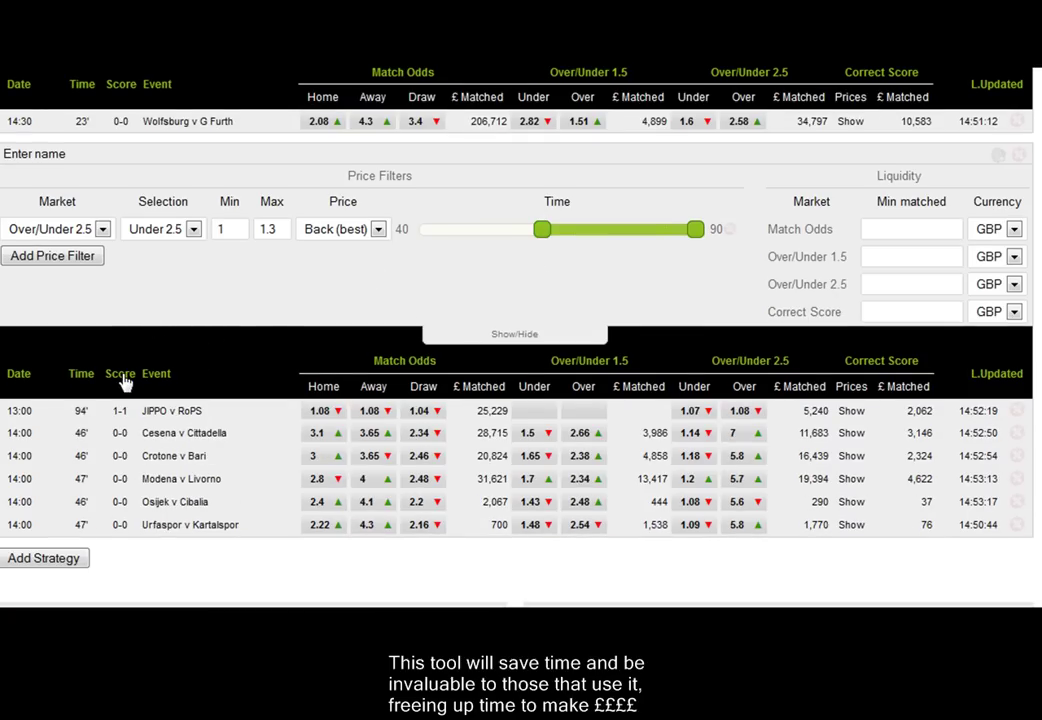
pyautogui.click(120, 378)
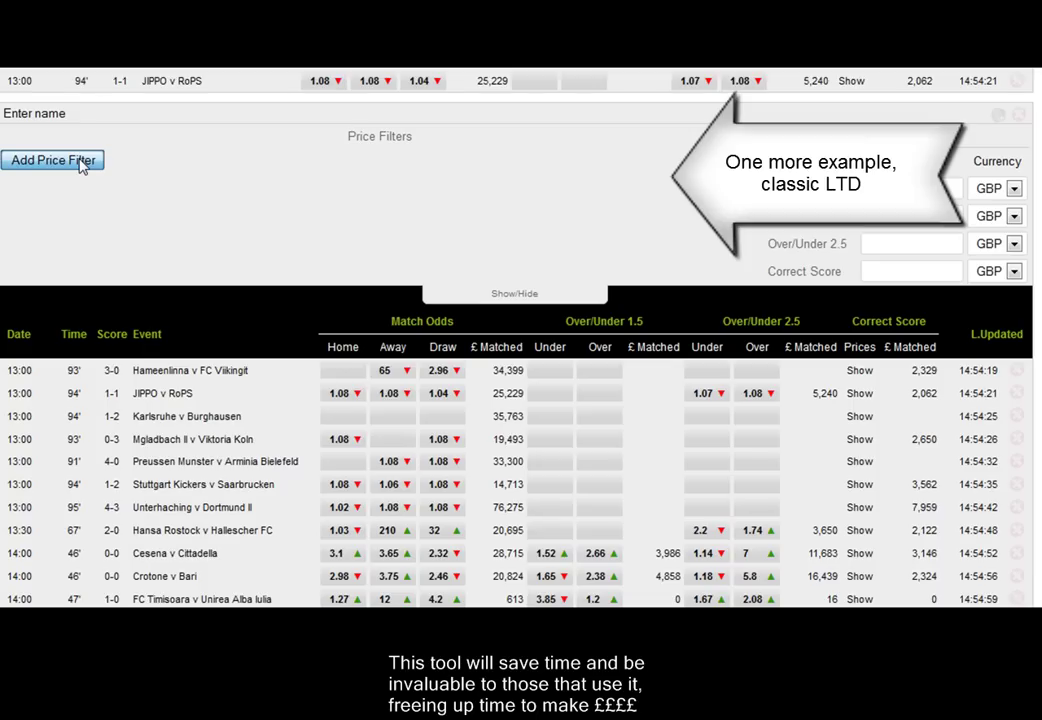
# Add a price filter to the new strategy, name the strategy LTD, and set the Match Odds Home price range to 2–3
pyautogui.click(83, 163)
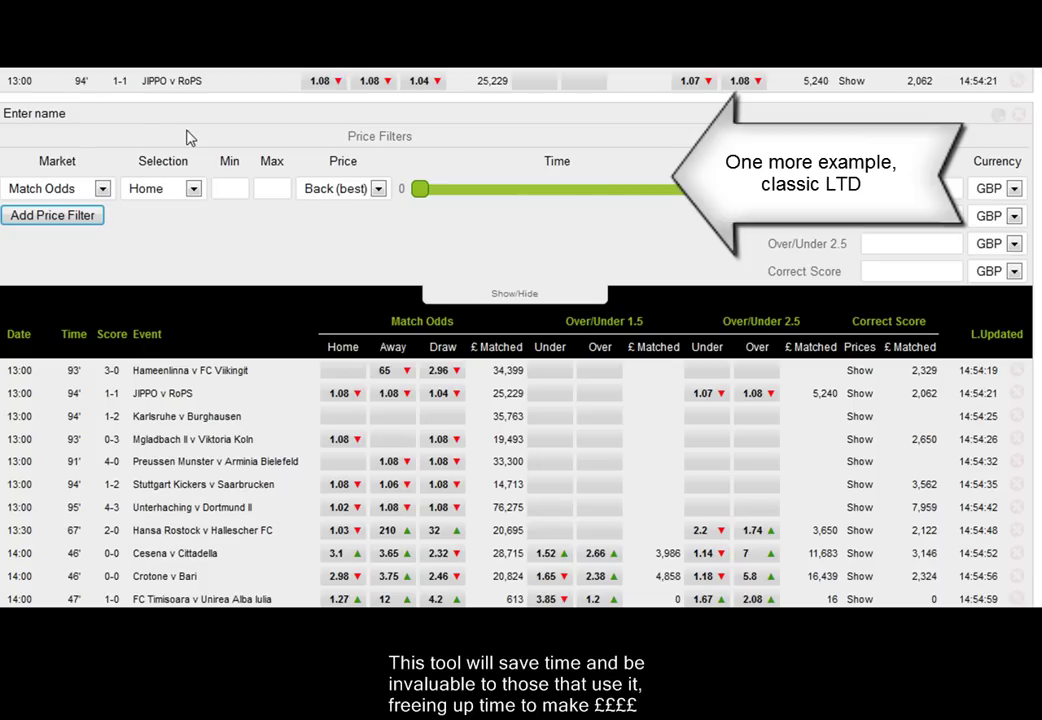
pyautogui.scroll(-1, 75, 108)
pyautogui.click(86, 96)
pyautogui.write('LTD')
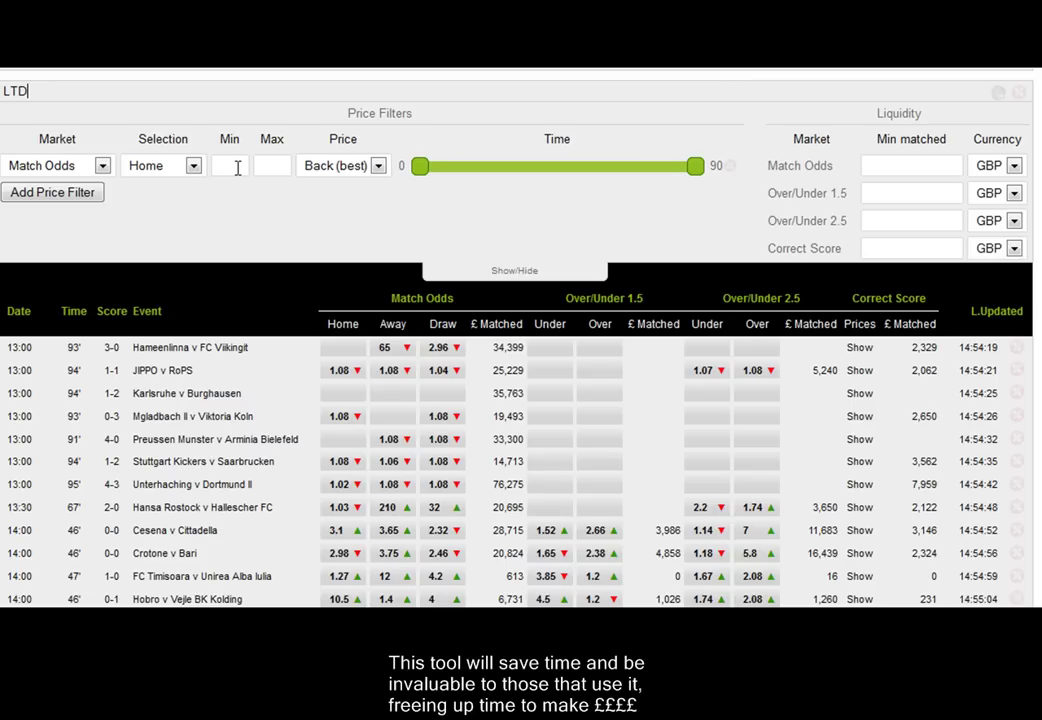
pyautogui.click(231, 167)
pyautogui.write('2')
pyautogui.click(279, 167)
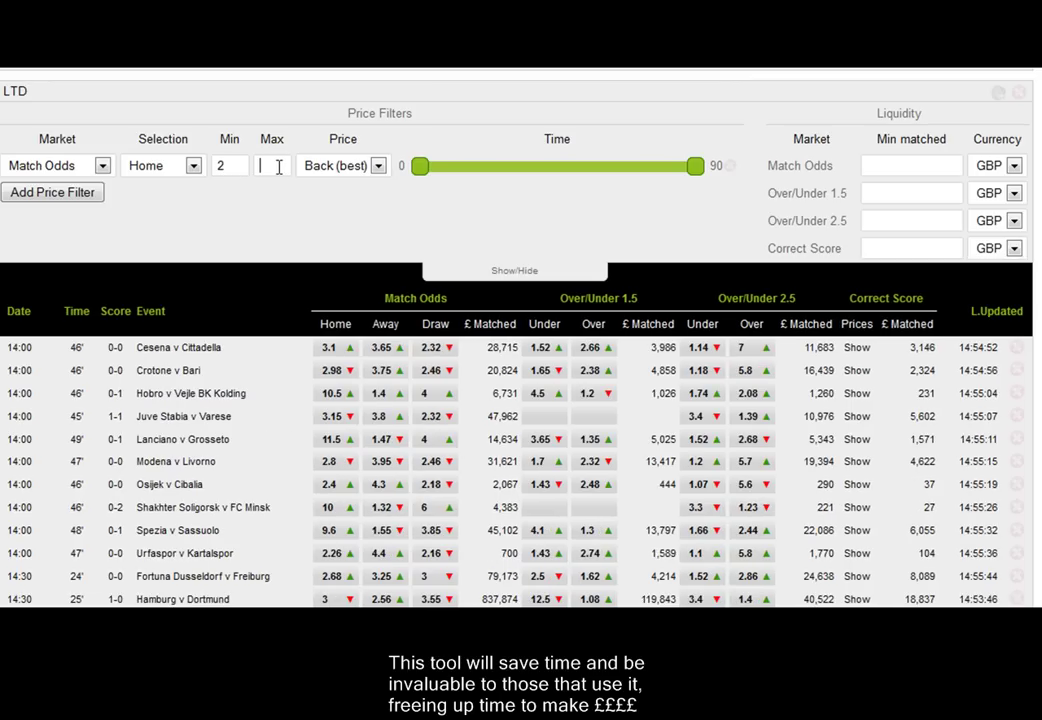
pyautogui.write('3')
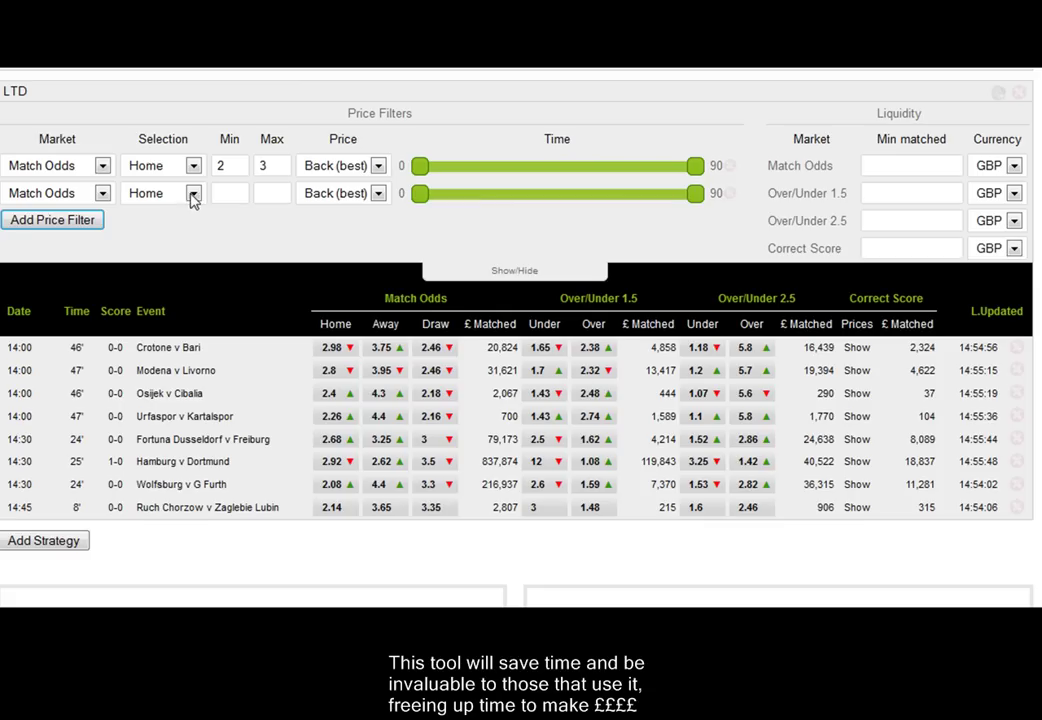
# Add a second Match Odds filter to the LTD strategy for the Draw with a price range of 2–3
pyautogui.click(193, 193)
pyautogui.click(228, 196)
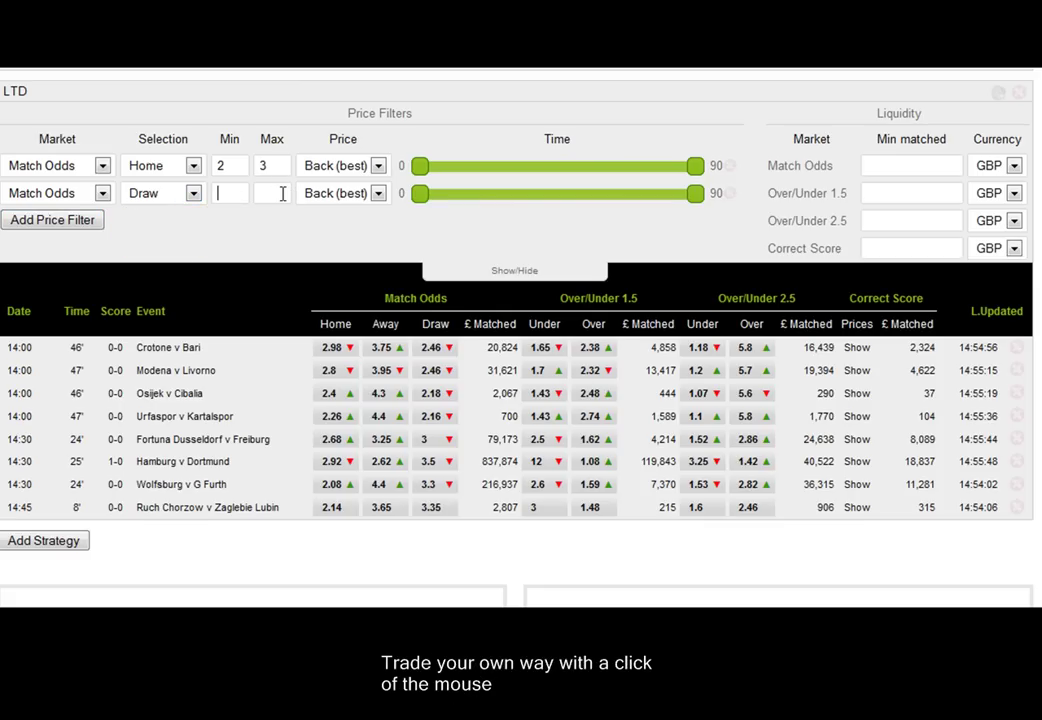
pyautogui.write('2')
pyautogui.click(282, 194)
pyautogui.write('3')
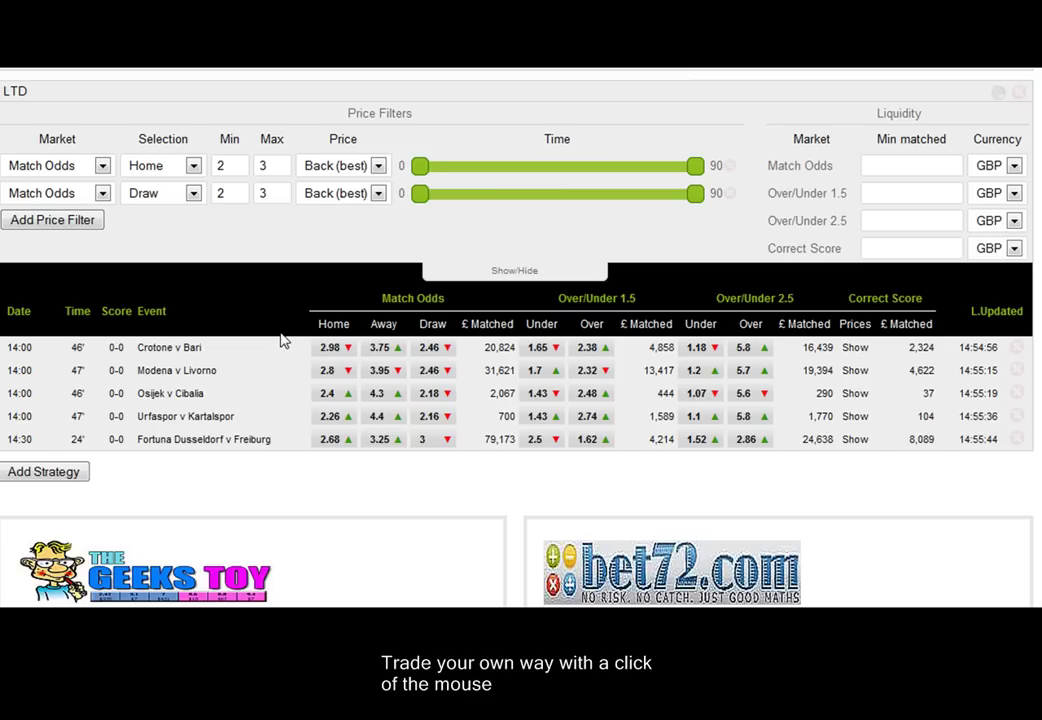
# Raise the start of the LTD strategy's time ranges to minute 45 for Home and minute 46 for Draw
pyautogui.scroll(-1, 426, 298)
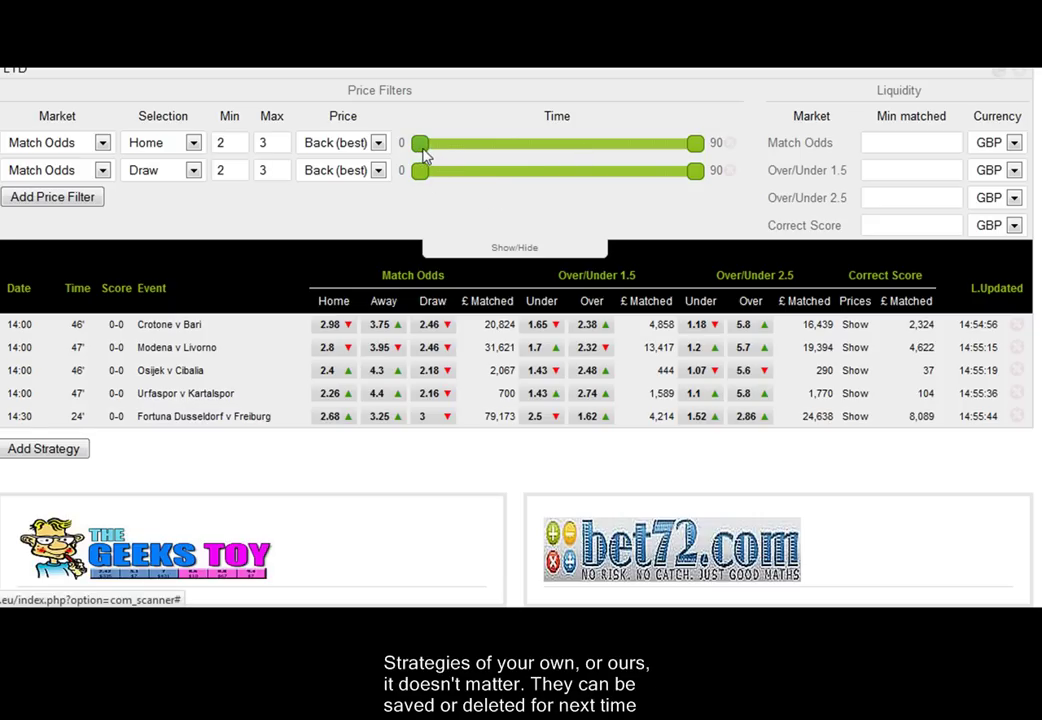
pyautogui.click(514, 152)
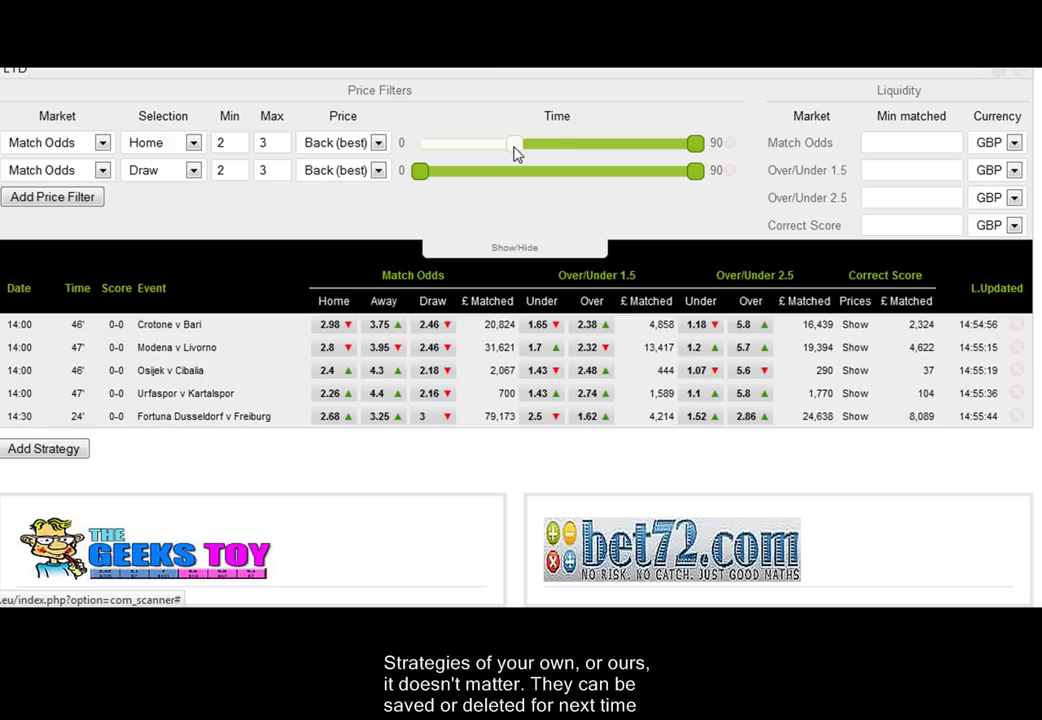
pyautogui.moveTo(514, 152); pyautogui.dragTo(521, 153)
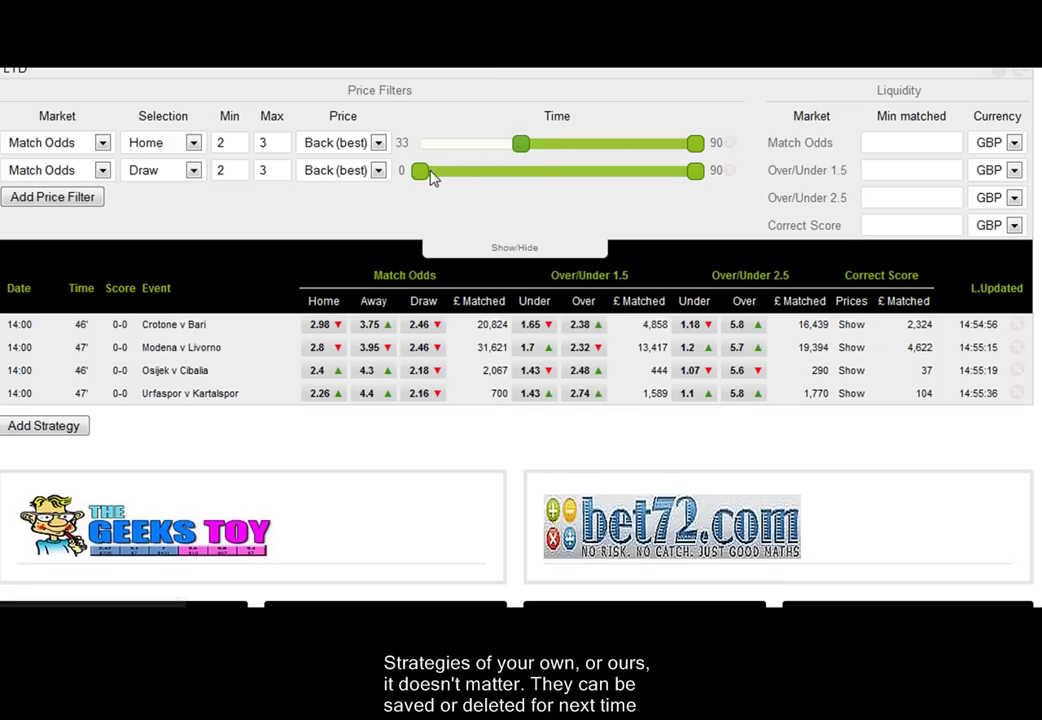
pyautogui.moveTo(421, 178); pyautogui.dragTo(566, 204)
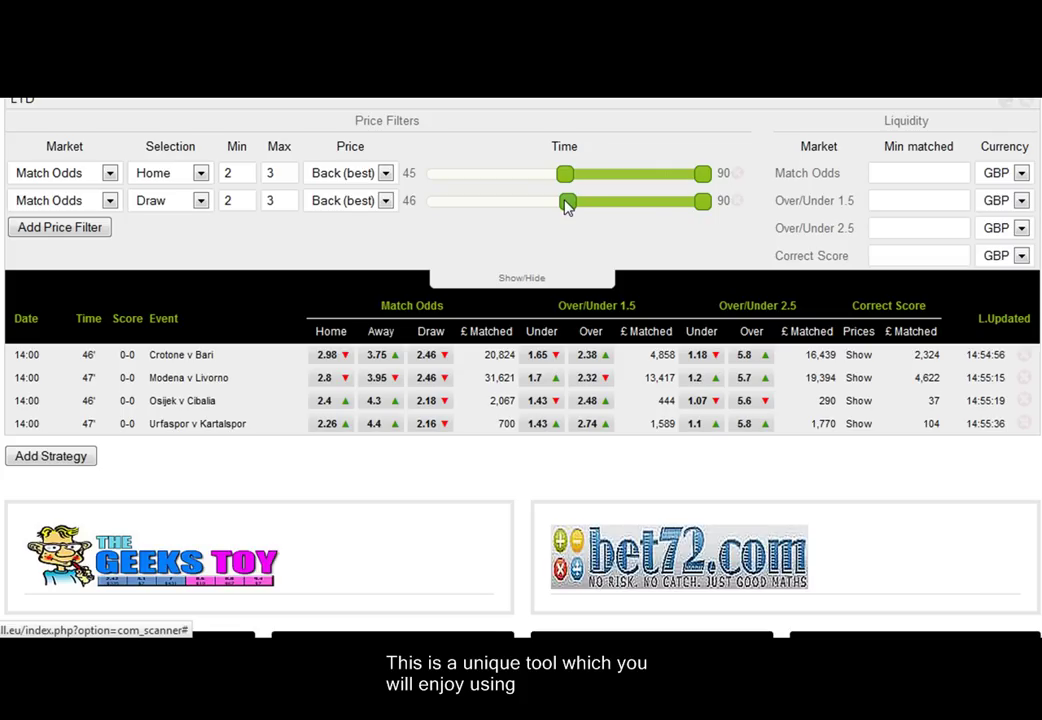